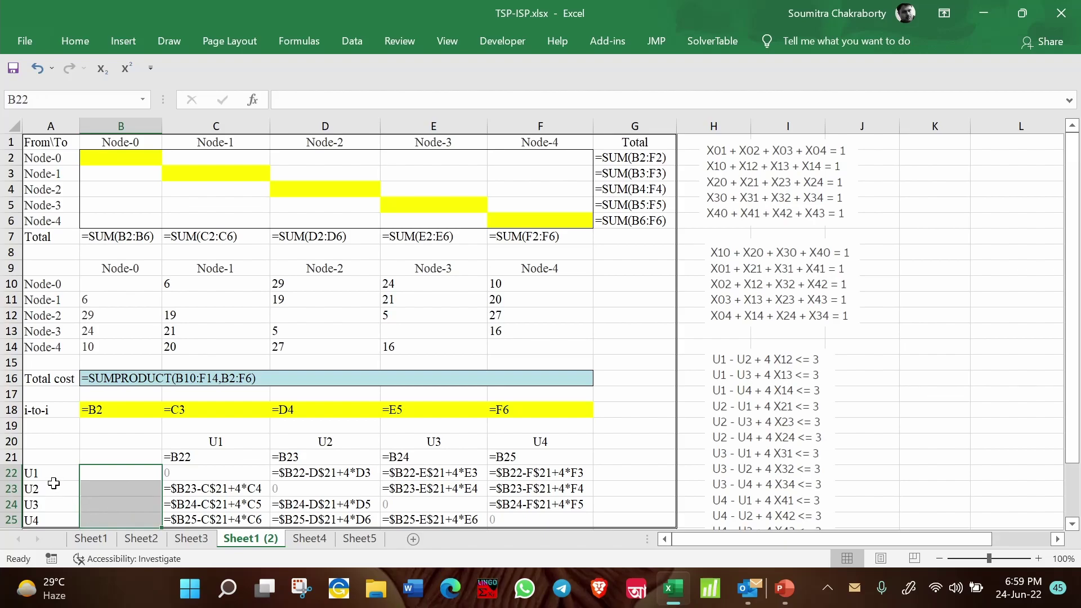
Examine the U1 to U4 labels, their empty variable cells B22:B25, and the node-to-node cost matrix in B10:F14
drag(54, 474, 57, 517)
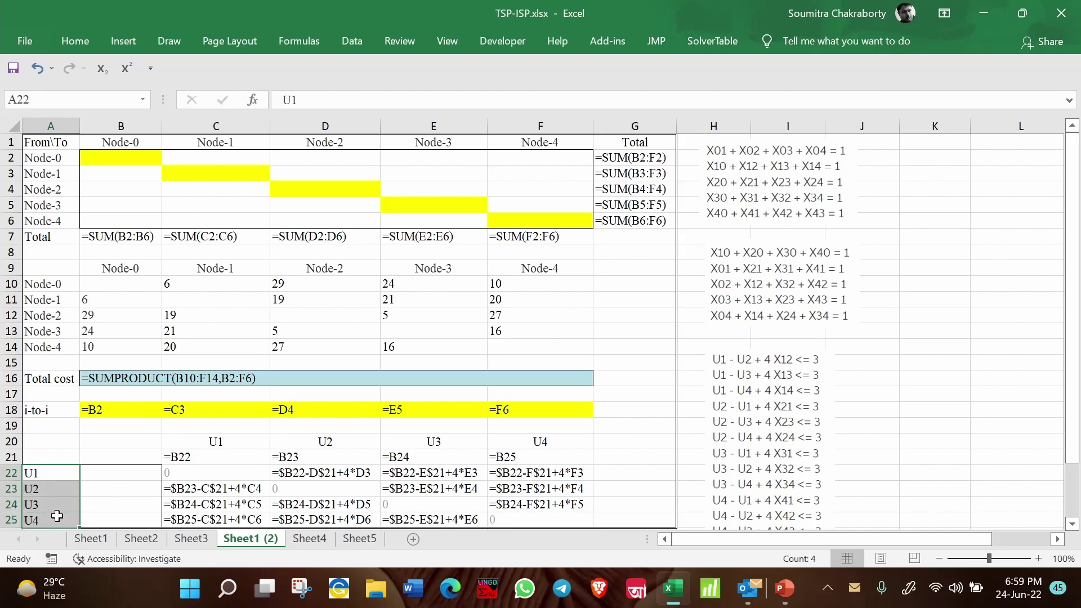
drag(111, 473, 118, 518)
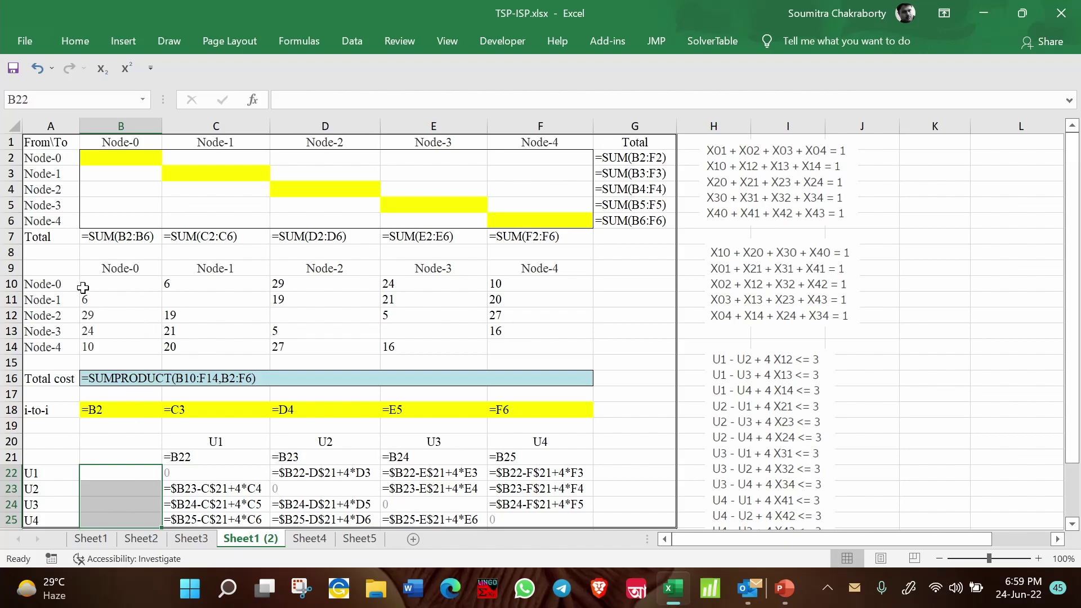
drag(83, 288, 508, 344)
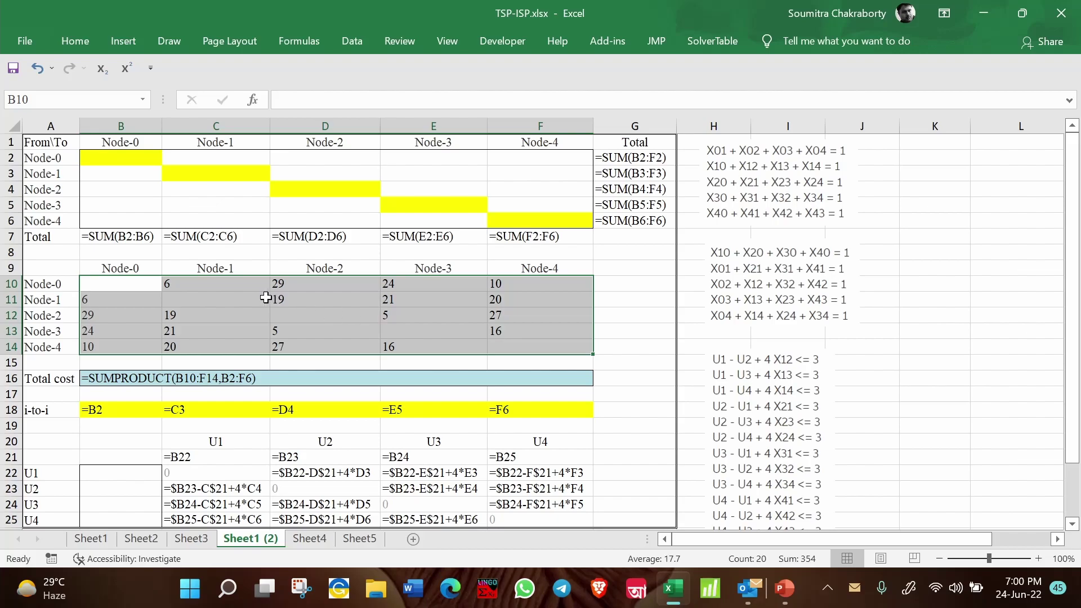
click(241, 290)
click(304, 283)
click(389, 287)
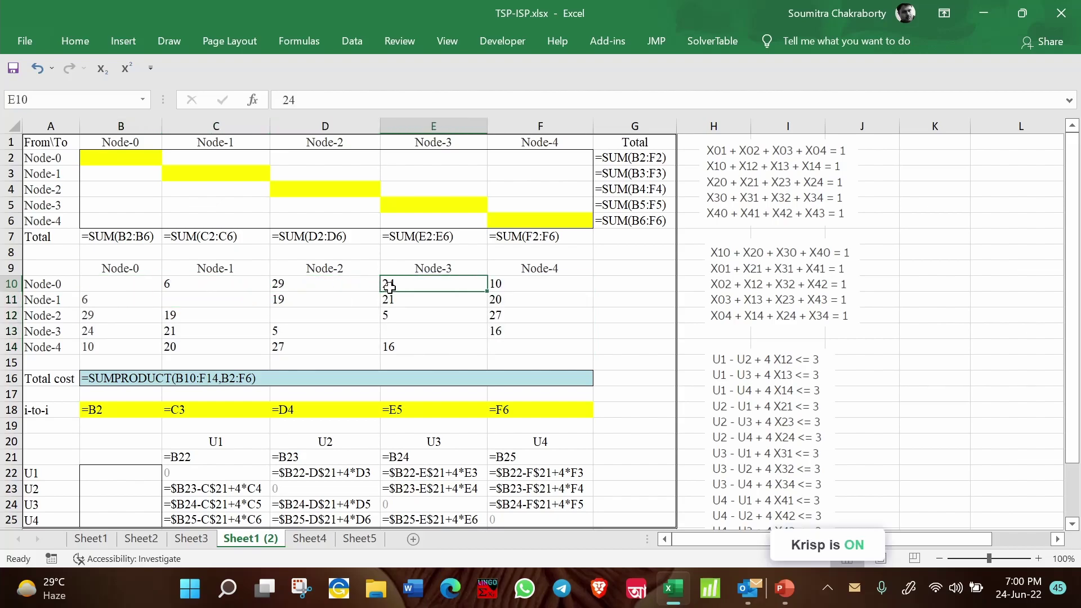
click(488, 284)
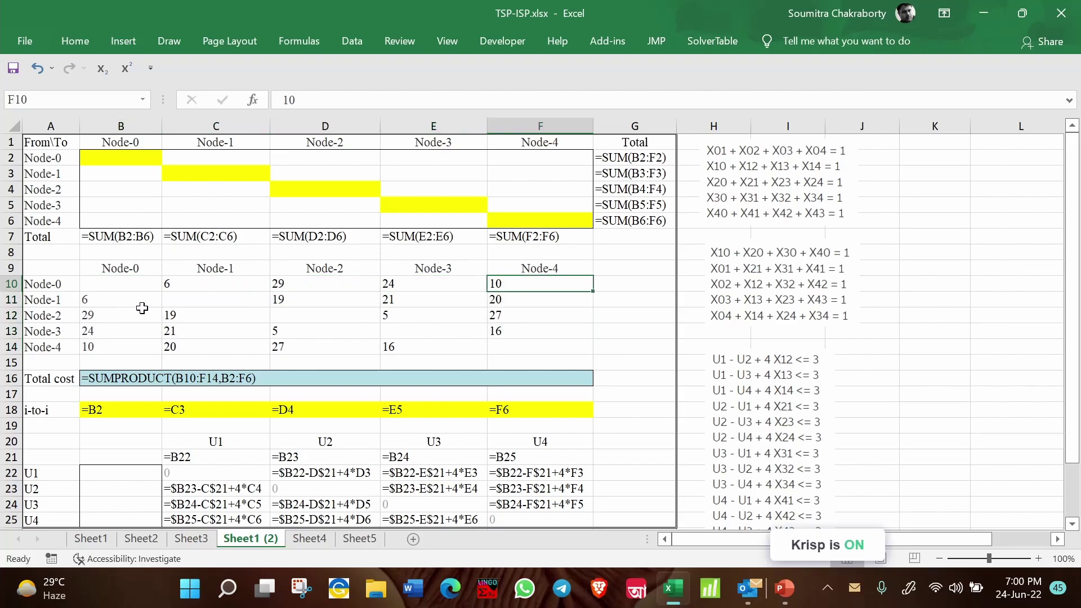
drag(106, 283, 526, 341)
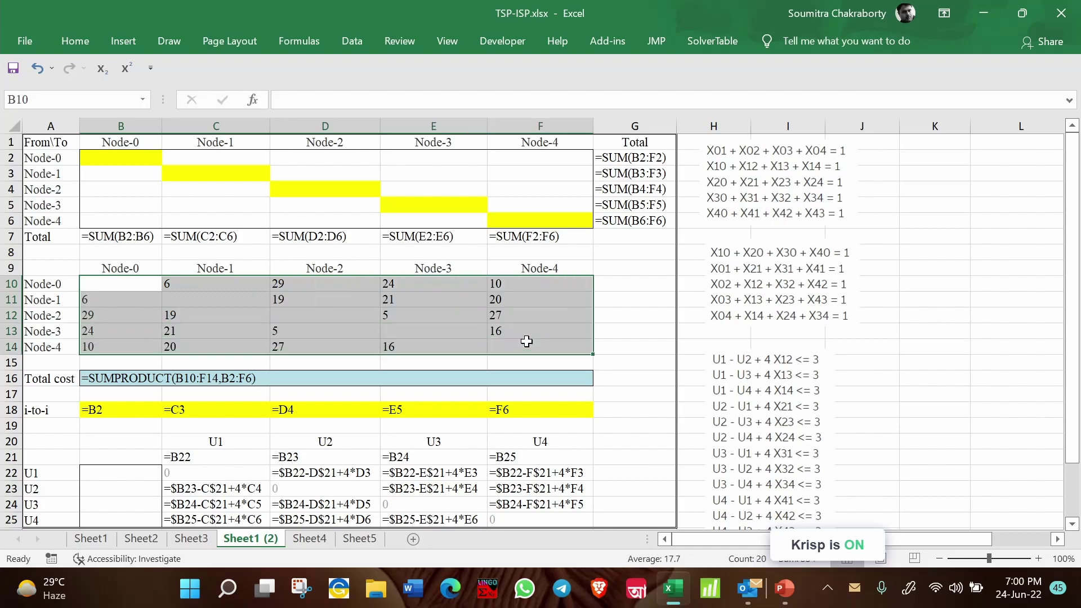
Review the column totals in row 7, the row totals in column G, and the SUMPRODUCT total cost formula
click(149, 242)
drag(148, 243, 500, 238)
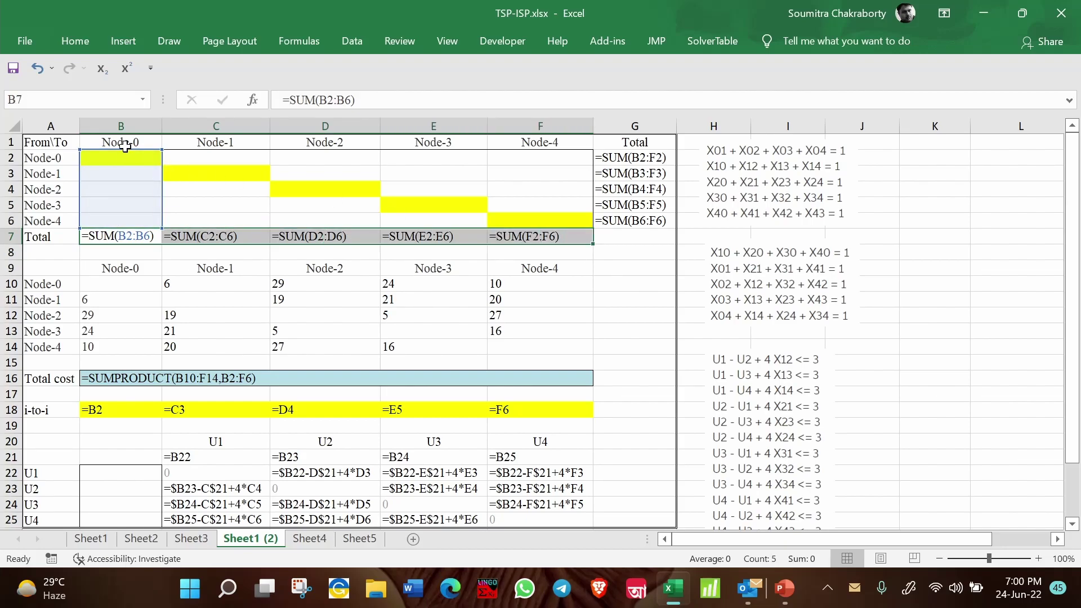
click(646, 159)
drag(646, 159, 646, 218)
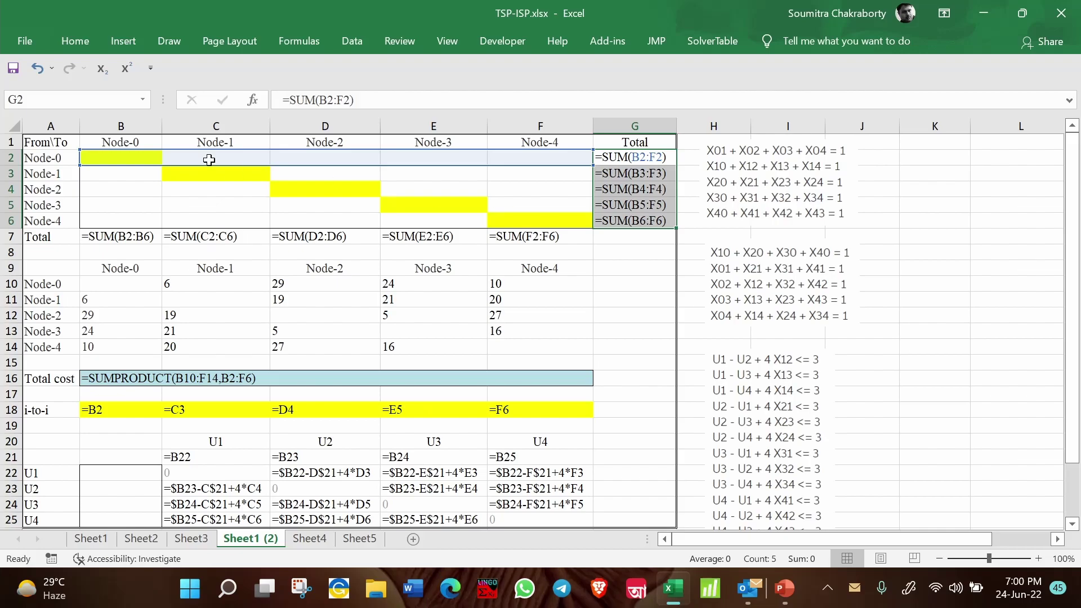
click(213, 209)
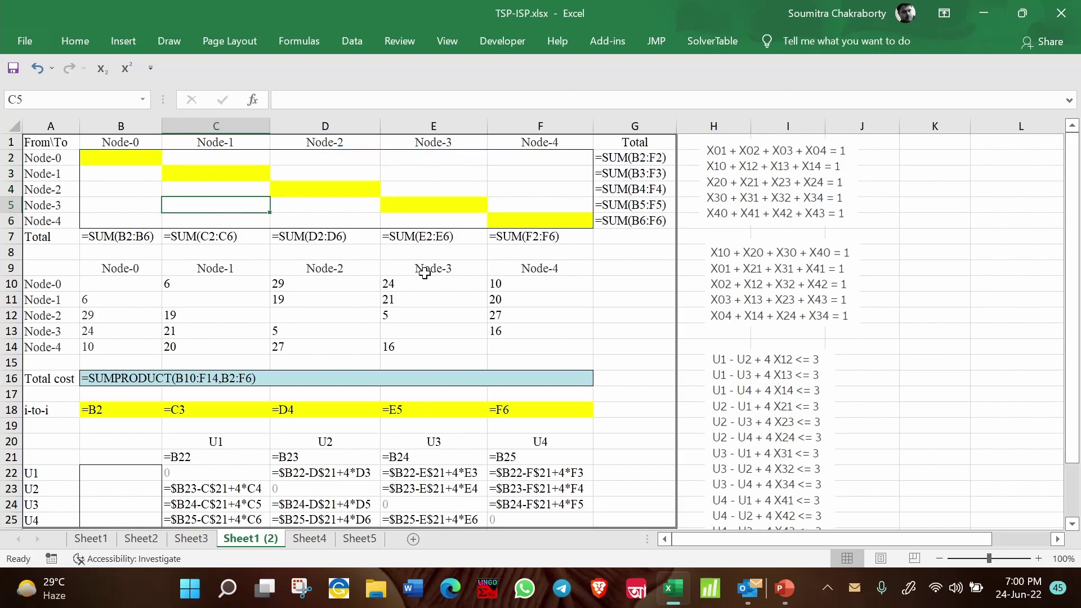
click(122, 381)
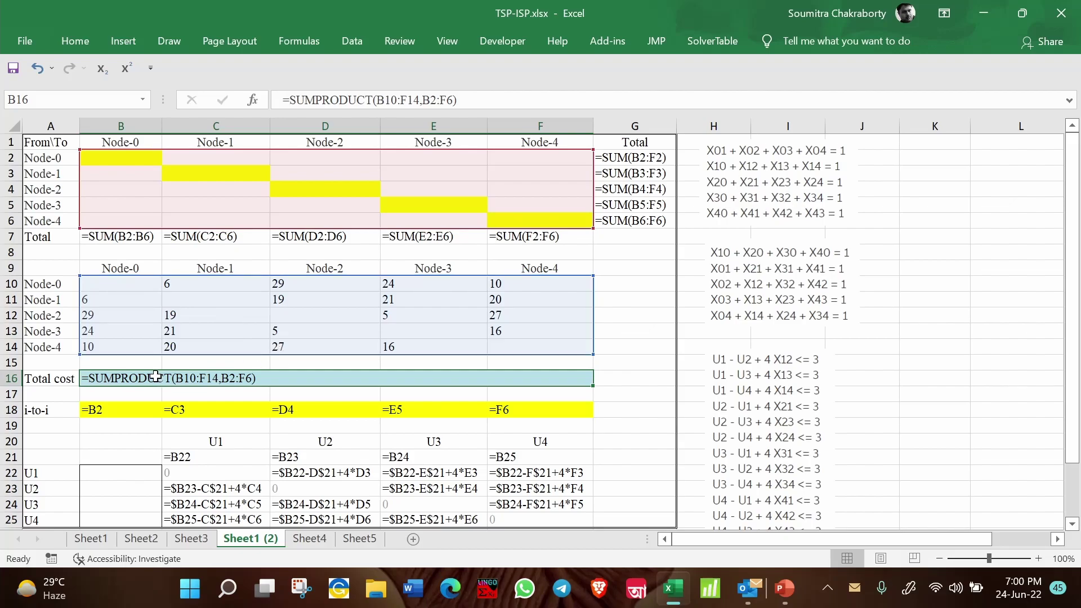
click(618, 375)
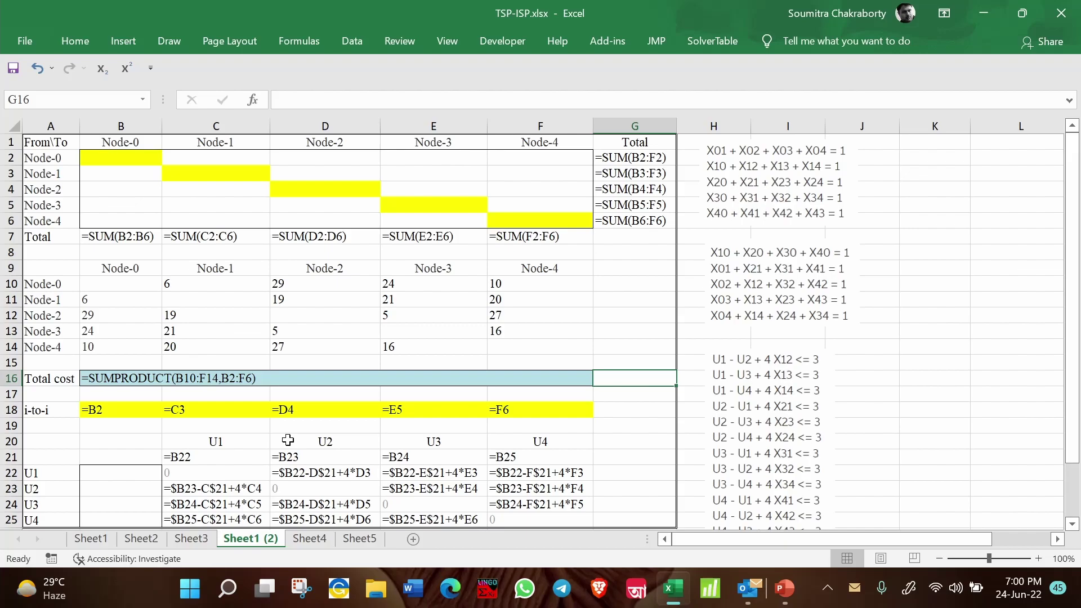
Examine the yellow same-node cells B2, C3, D4, E5 and F6 of the decision matrix
click(148, 160)
click(203, 169)
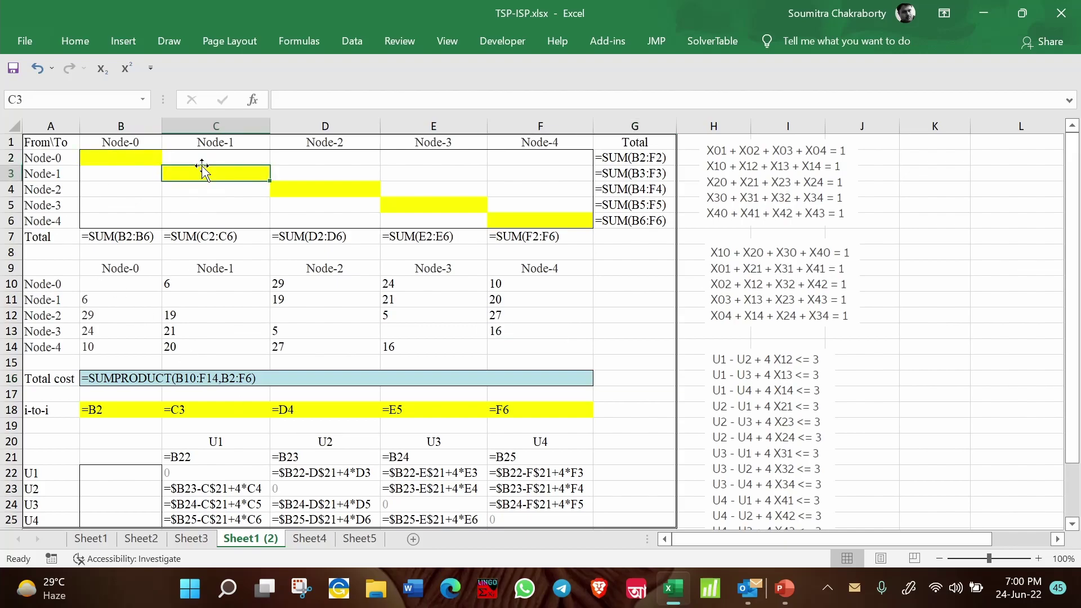
click(292, 189)
click(402, 203)
click(543, 217)
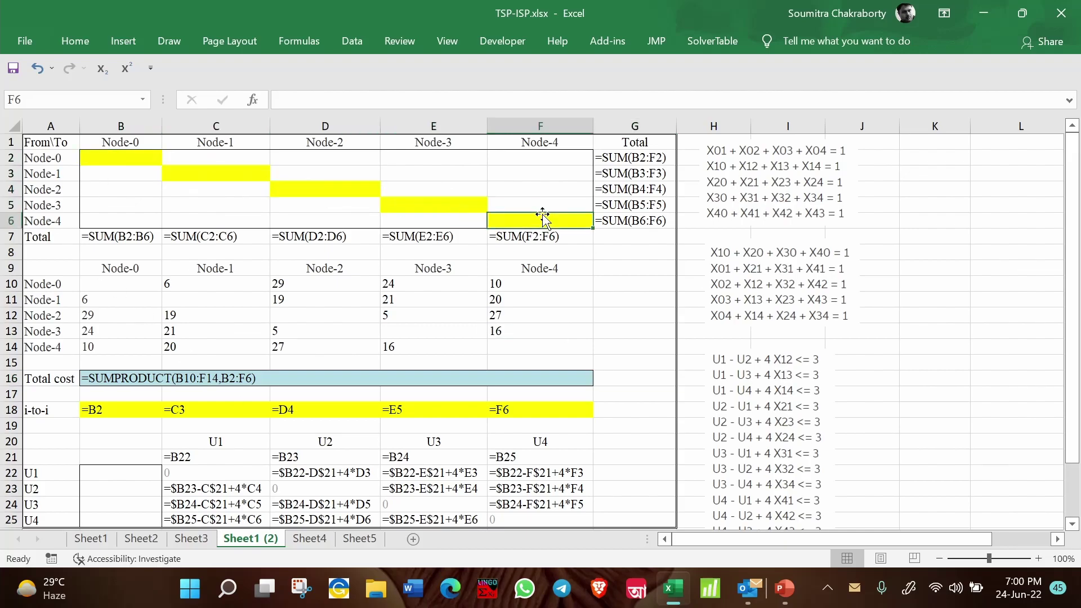
List the same-node variables Xii, X11, X00, X22 and X33 in cells K4 to K8
click(918, 186)
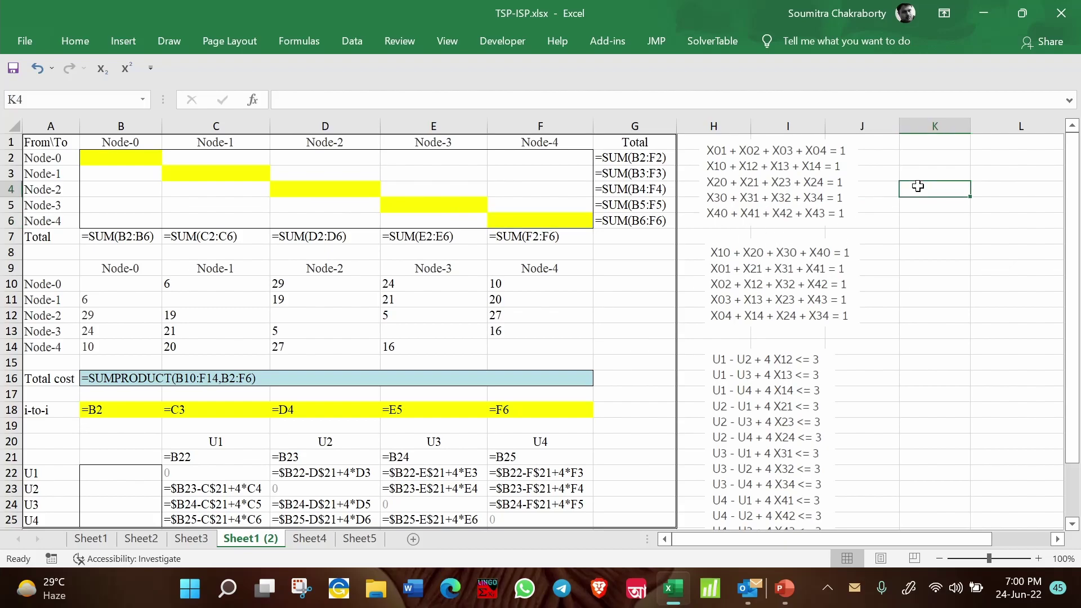
text(Xii)
key(Return)
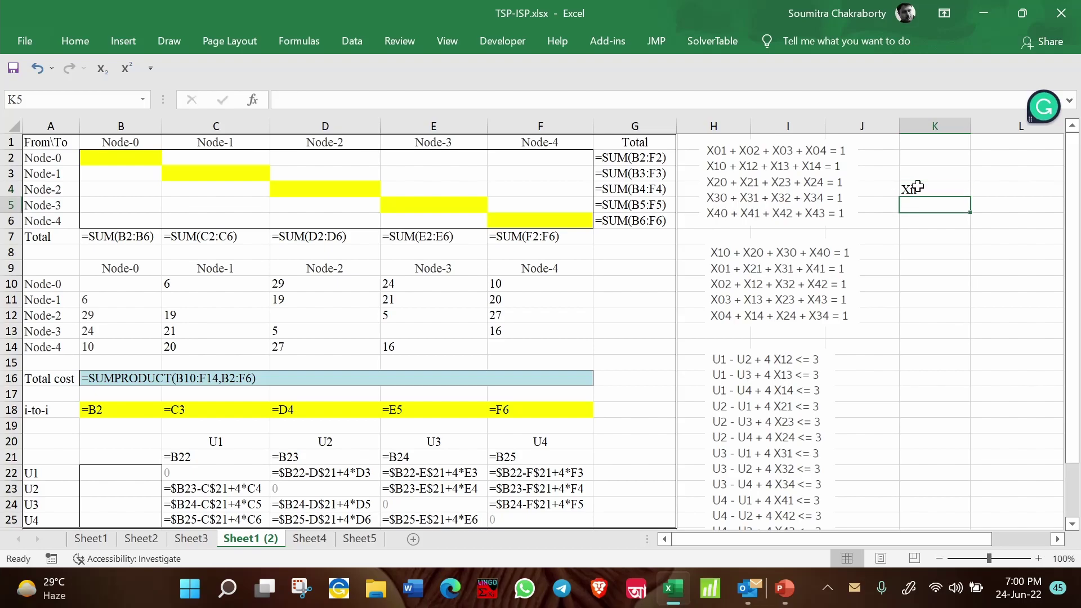
text(X)
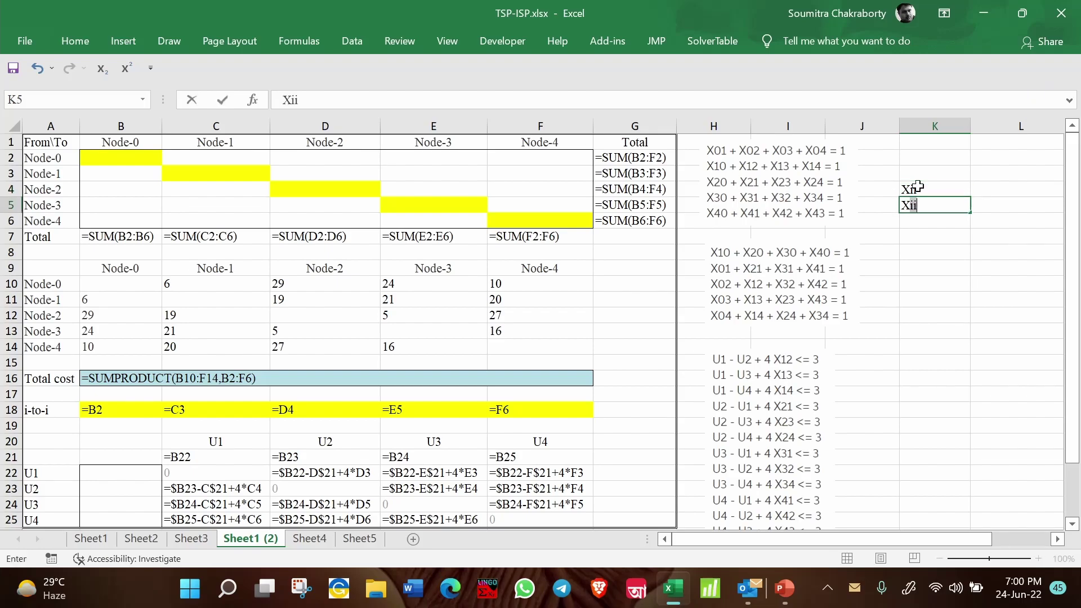
text(11)
key(Return)
text(X00)
key(Return)
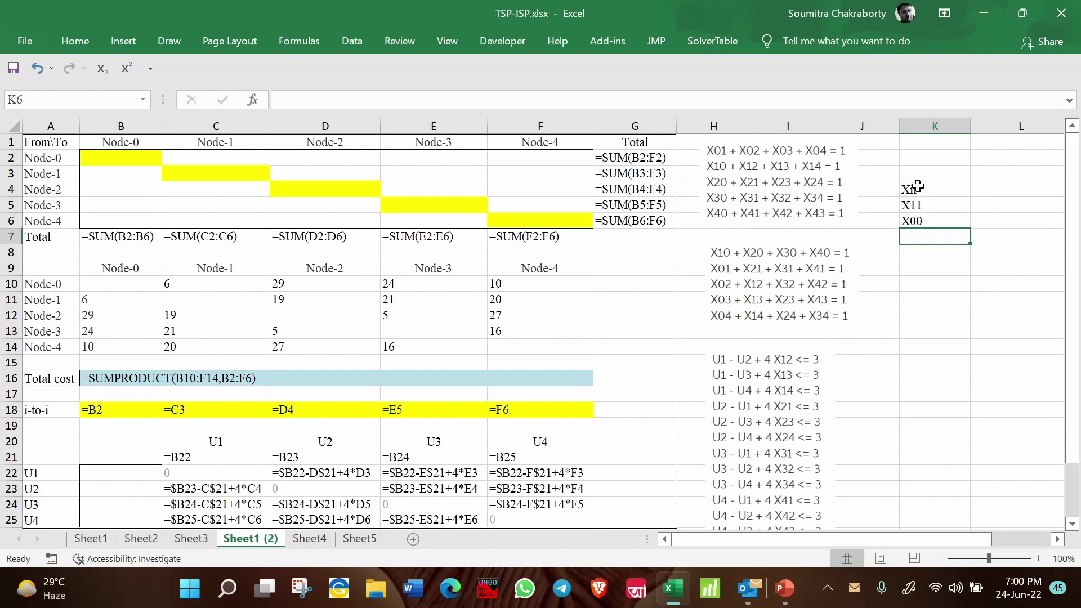
text(X22)
key(Return)
text(X33)
key(ctrl+Return)
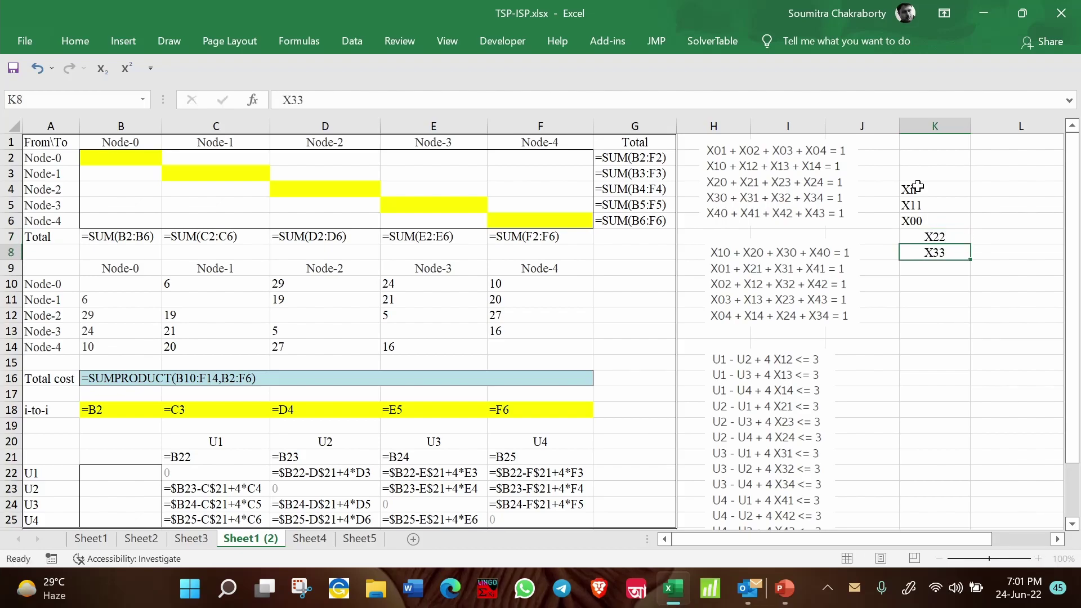
key(Return)
Center the contents of column K horizontally
drag(918, 186, 929, 262)
click(935, 351)
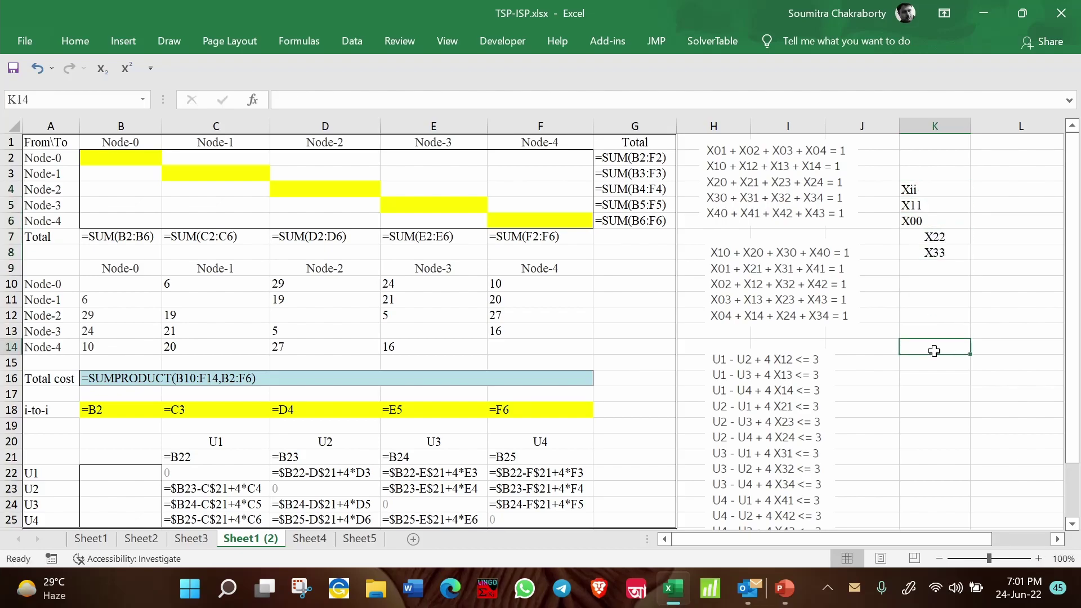
click(930, 126)
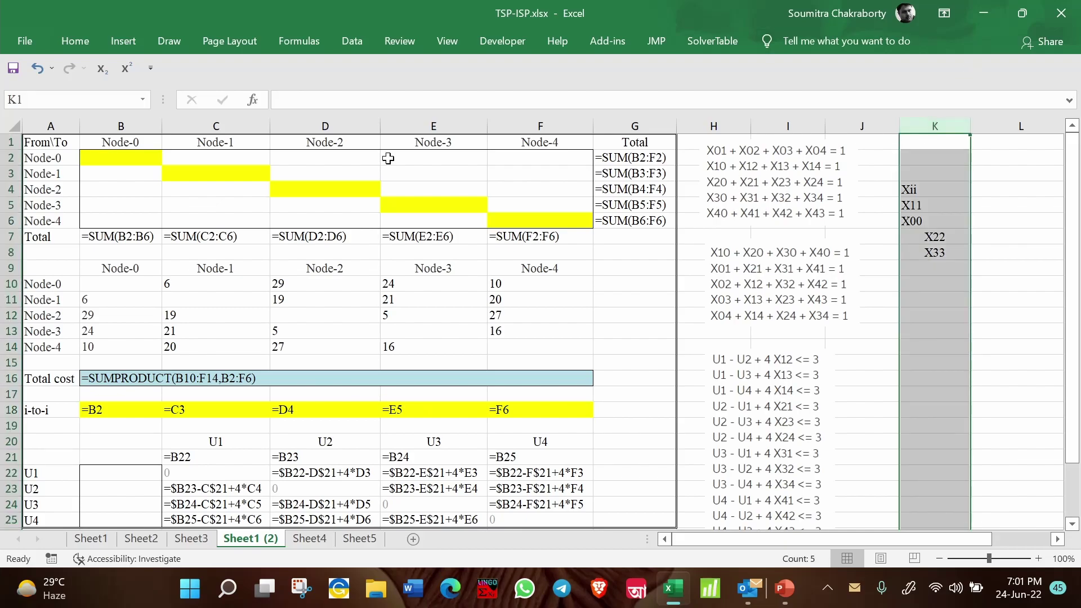
click(76, 42)
click(303, 96)
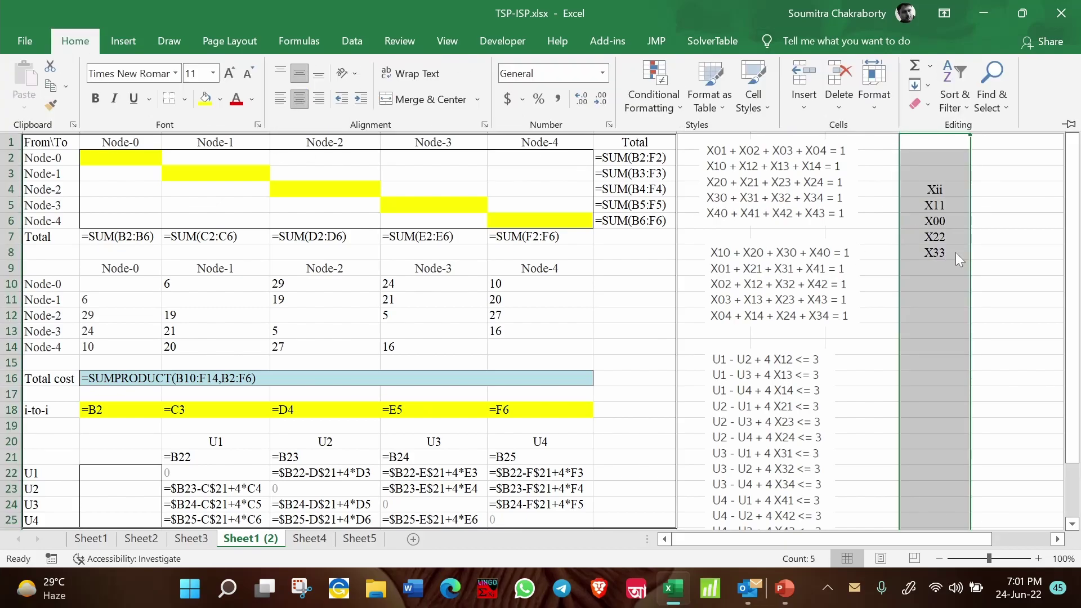
click(1005, 256)
click(1013, 238)
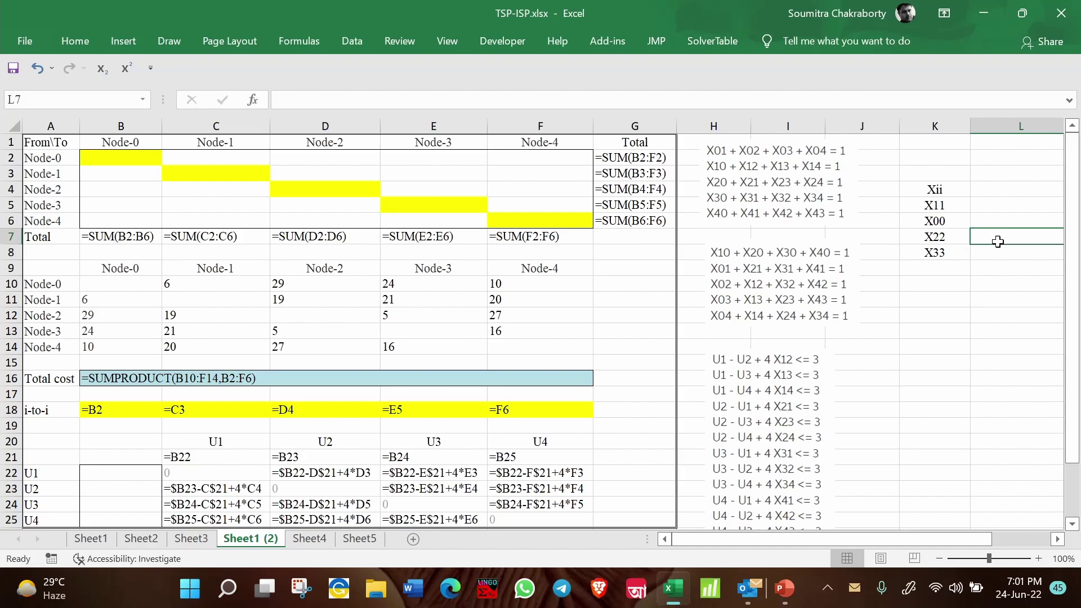
Examine the full decision variable range B2:F6, including its same-node cells
click(143, 158)
drag(143, 158, 540, 218)
drag(245, 157, 325, 155)
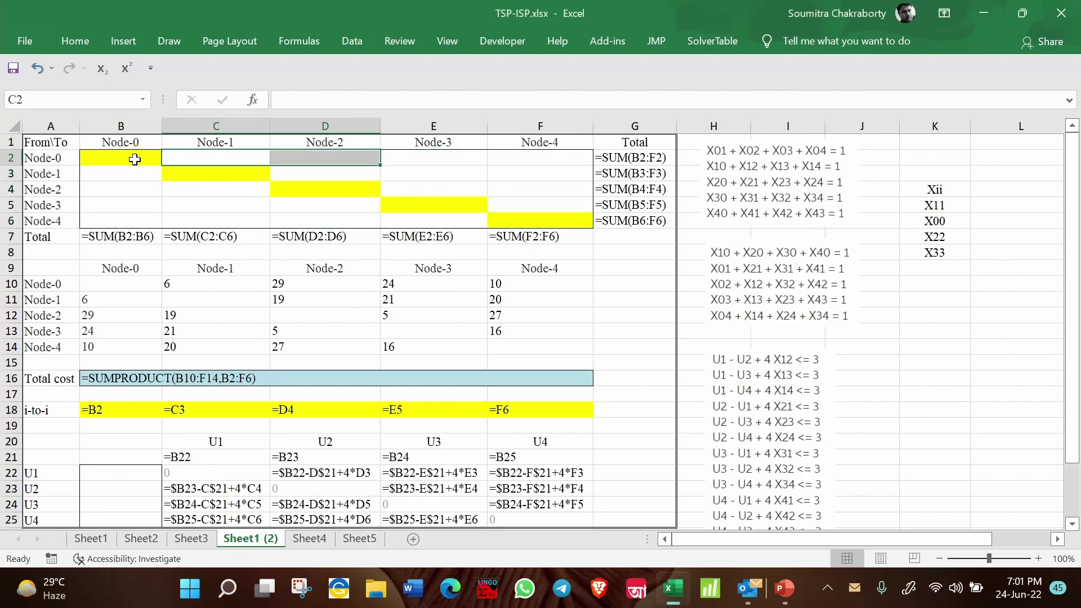
drag(135, 159, 543, 218)
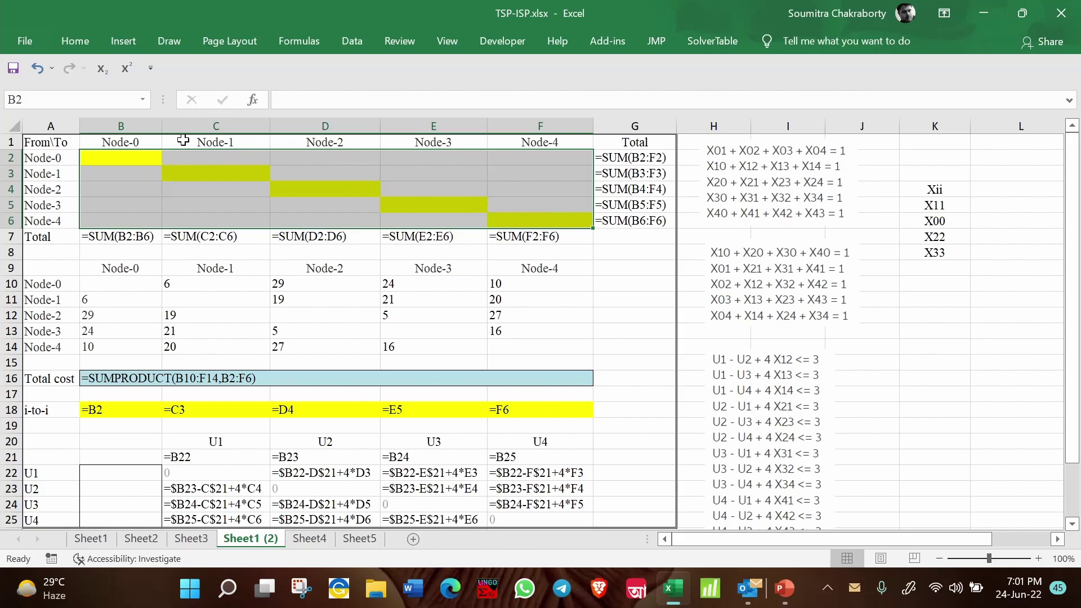
drag(146, 157, 554, 220)
click(959, 320)
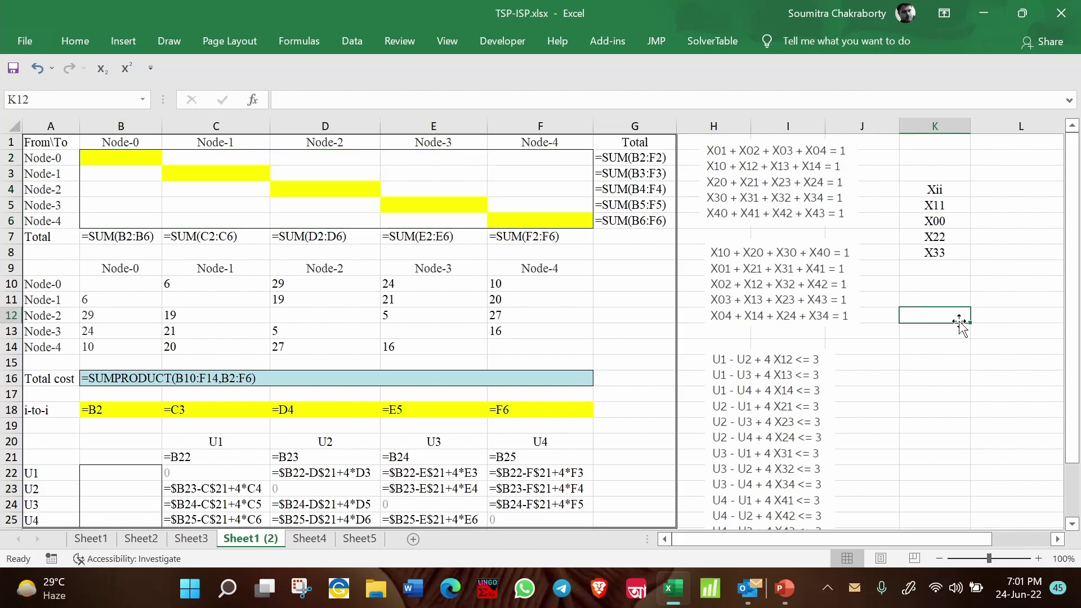
Go through the yellow diagonal cells from B2 to F6 individually as the i-to-i variables of the model
click(142, 158)
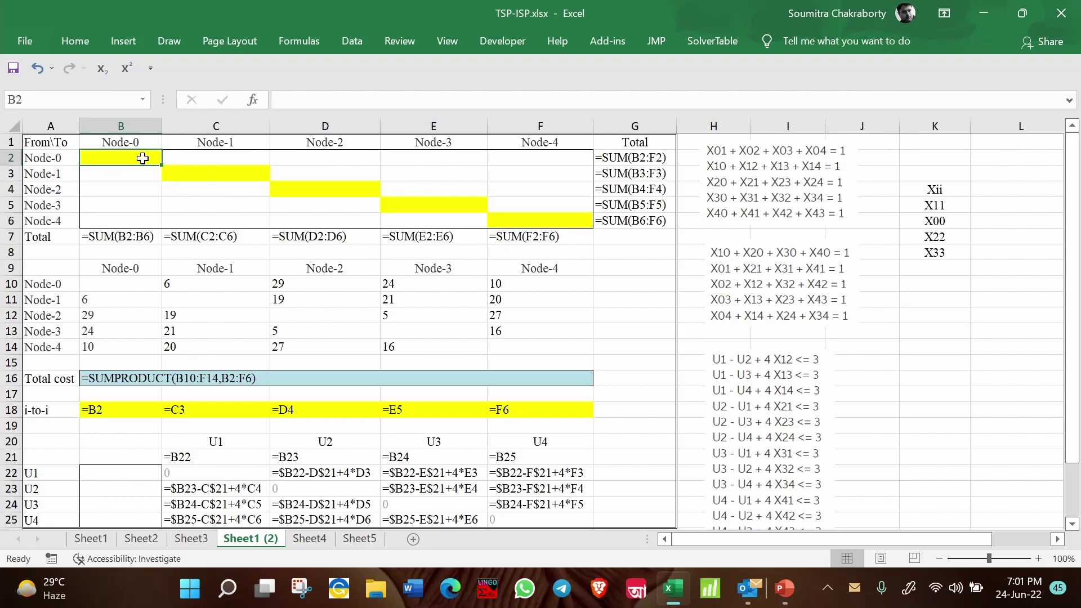
click(213, 178)
click(312, 192)
click(410, 200)
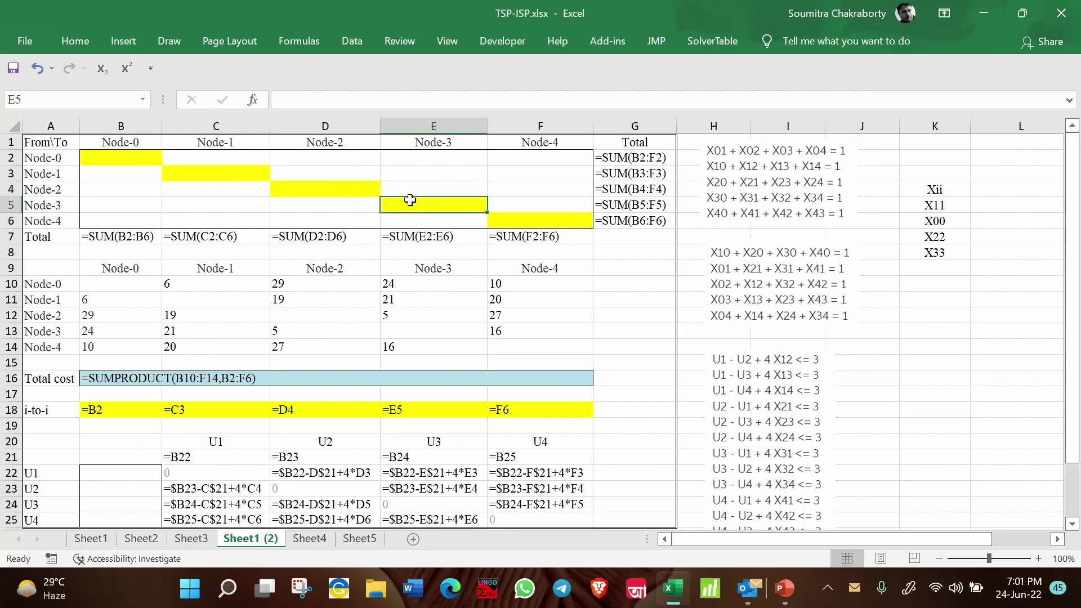
click(530, 209)
click(529, 220)
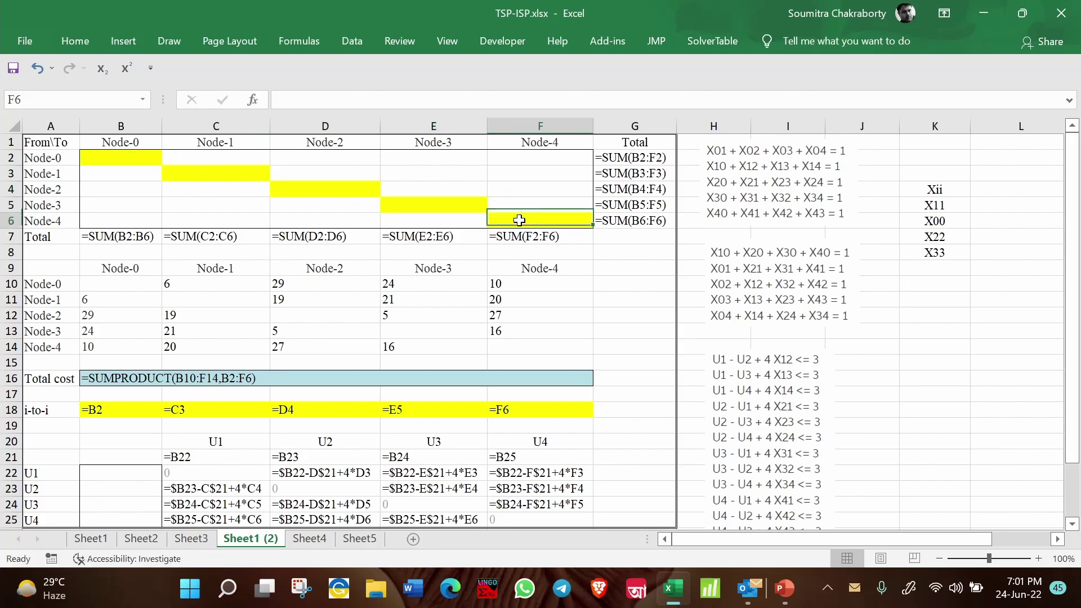
click(463, 210)
click(362, 195)
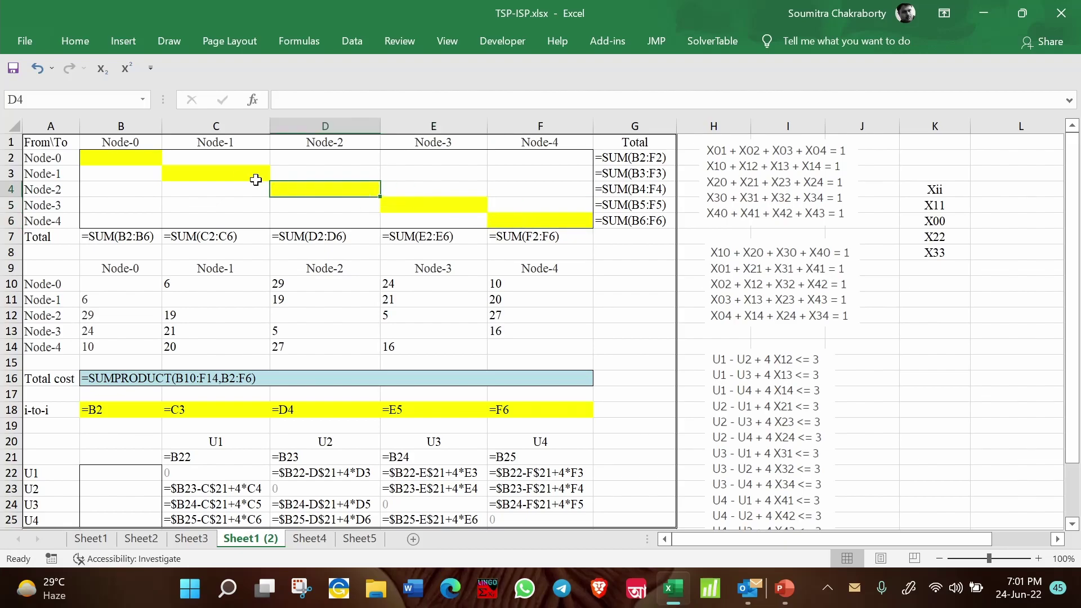
click(240, 177)
click(137, 157)
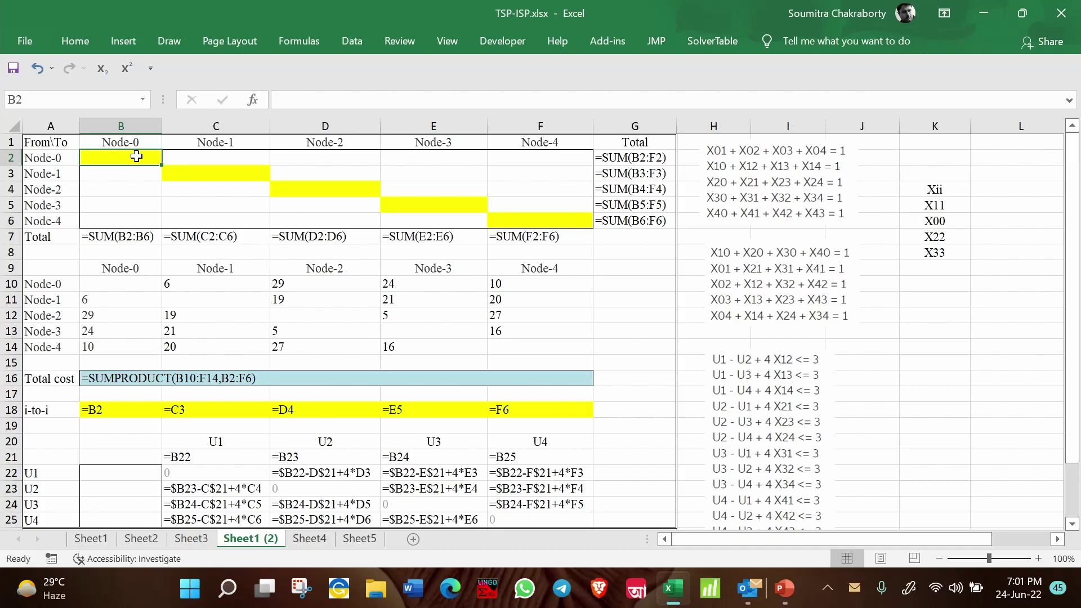
click(918, 290)
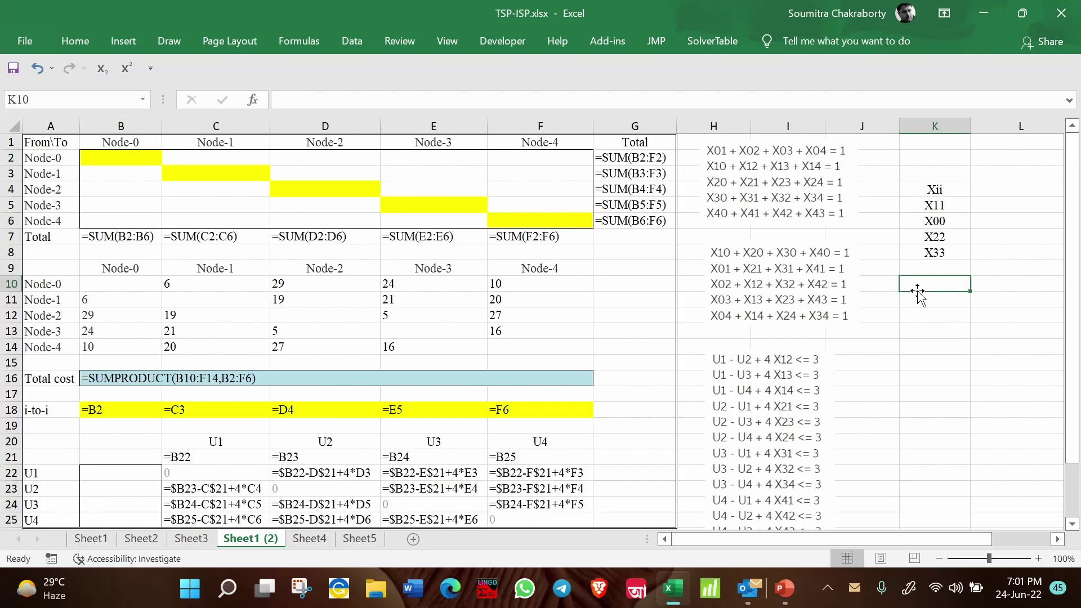
click(612, 336)
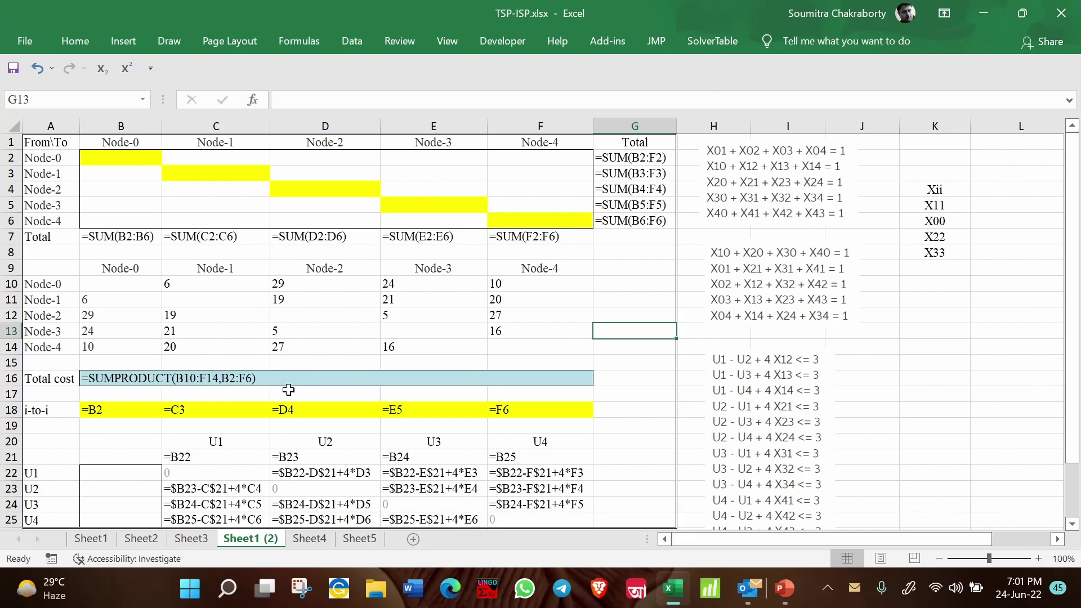
click(122, 158)
click(217, 175)
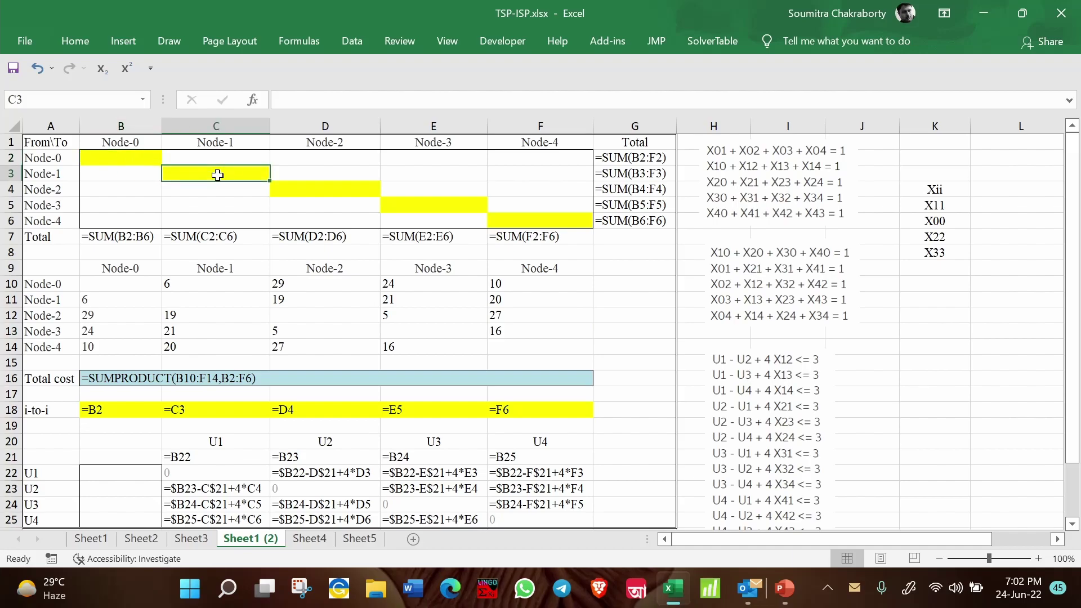
click(306, 194)
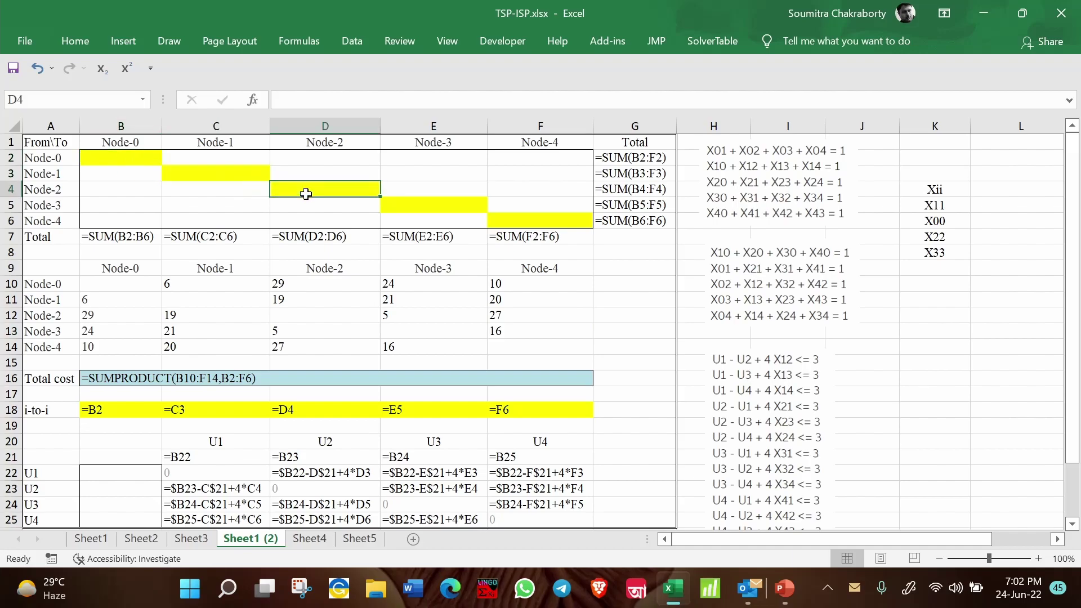
click(127, 159)
click(212, 174)
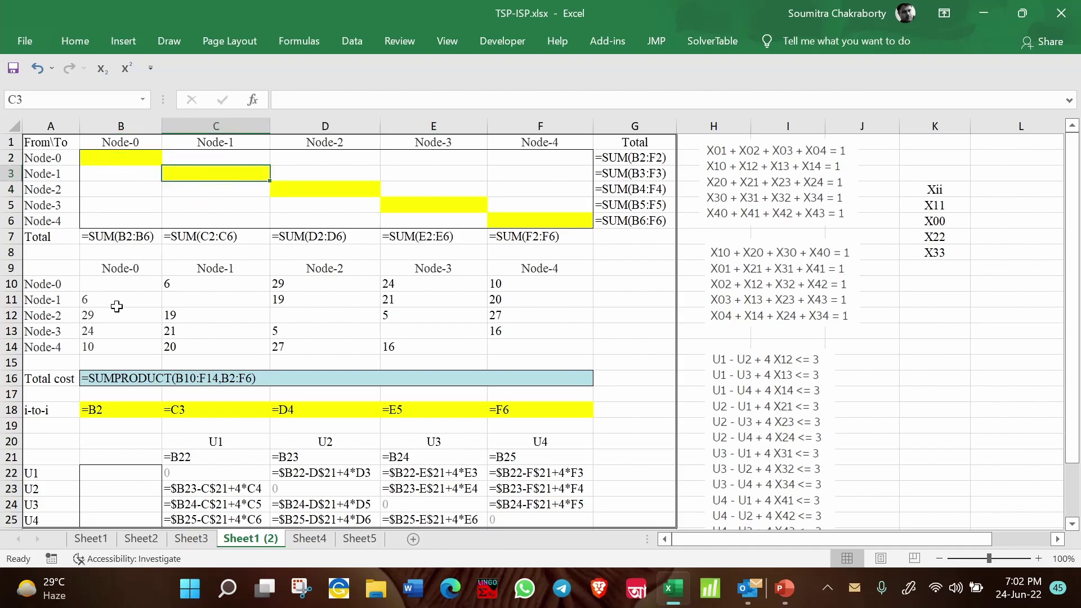
Go through the blank same-node cells on the diagonal of the cost matrix, from B10 to F14
click(127, 285)
click(212, 297)
click(292, 314)
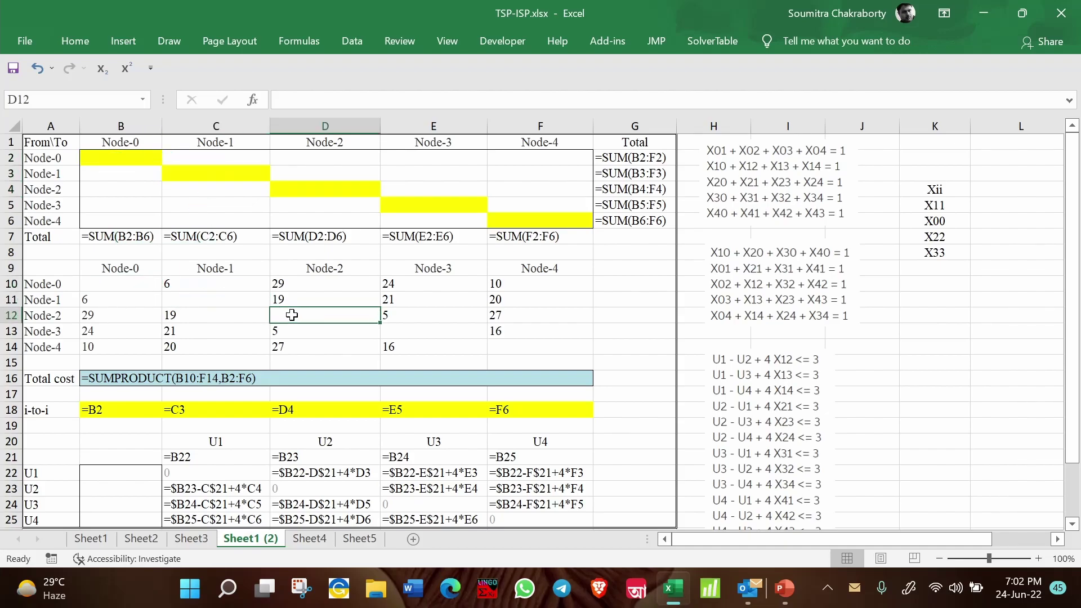
click(397, 326)
click(510, 342)
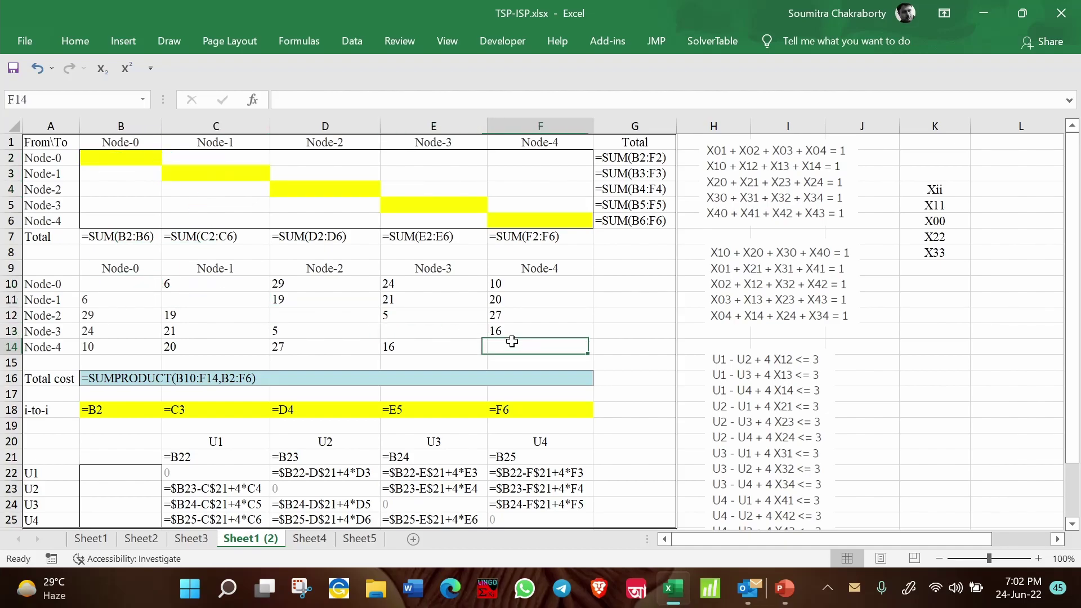
Review the yellow diagonal decision cells from B2 to F6 together with the total cost SUMPRODUCT formula in B16
click(119, 159)
click(219, 175)
click(317, 192)
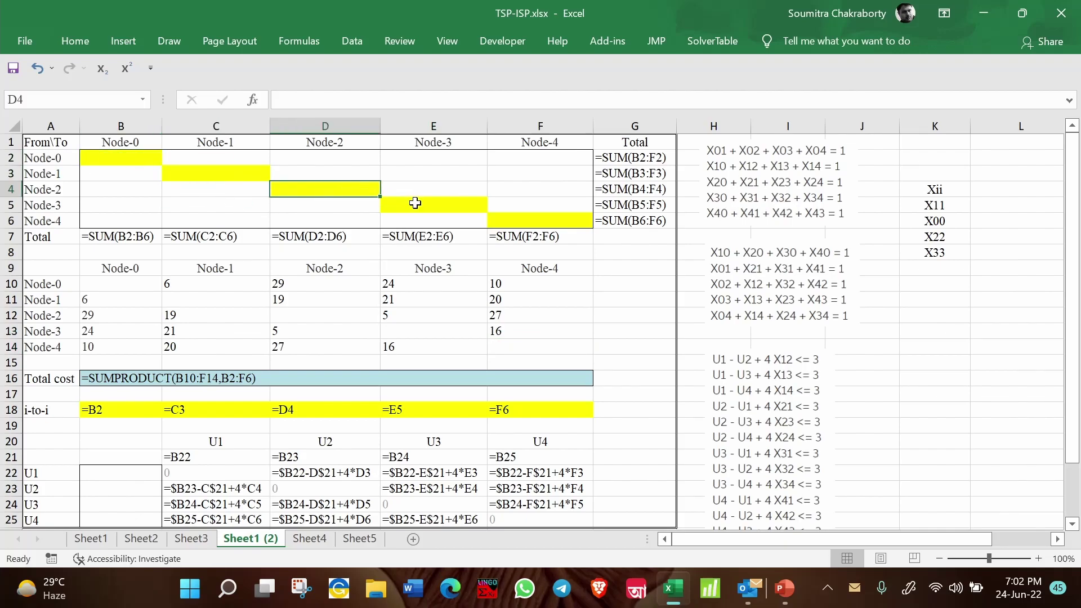
click(415, 203)
click(516, 218)
click(271, 378)
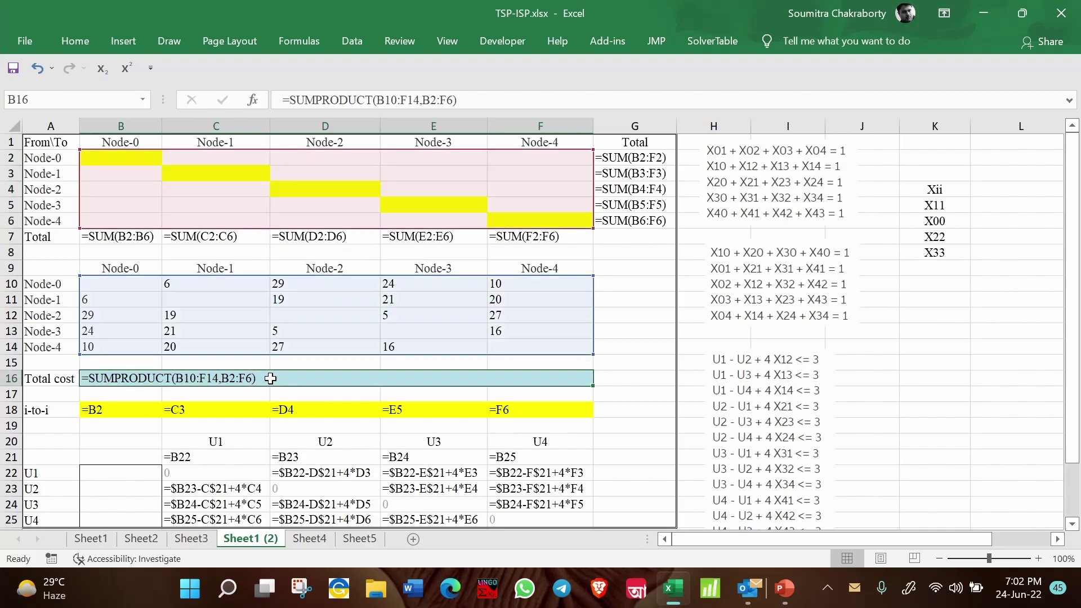
click(958, 335)
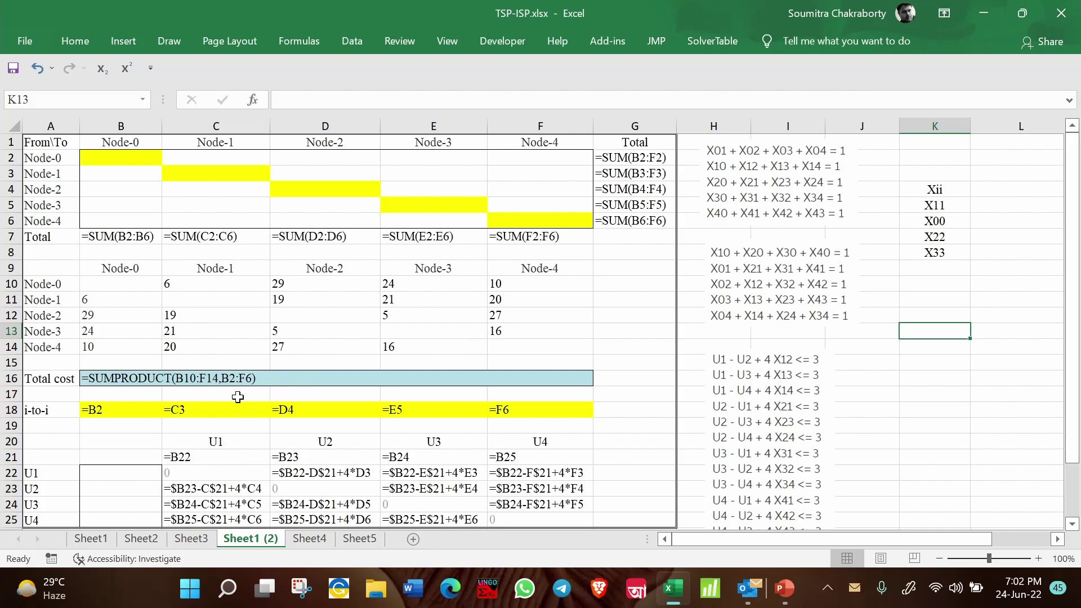
Compare the i-to-i references in B18:F18 with the yellow diagonal decision cells B2, C3, D4, E5 and F6
click(127, 162)
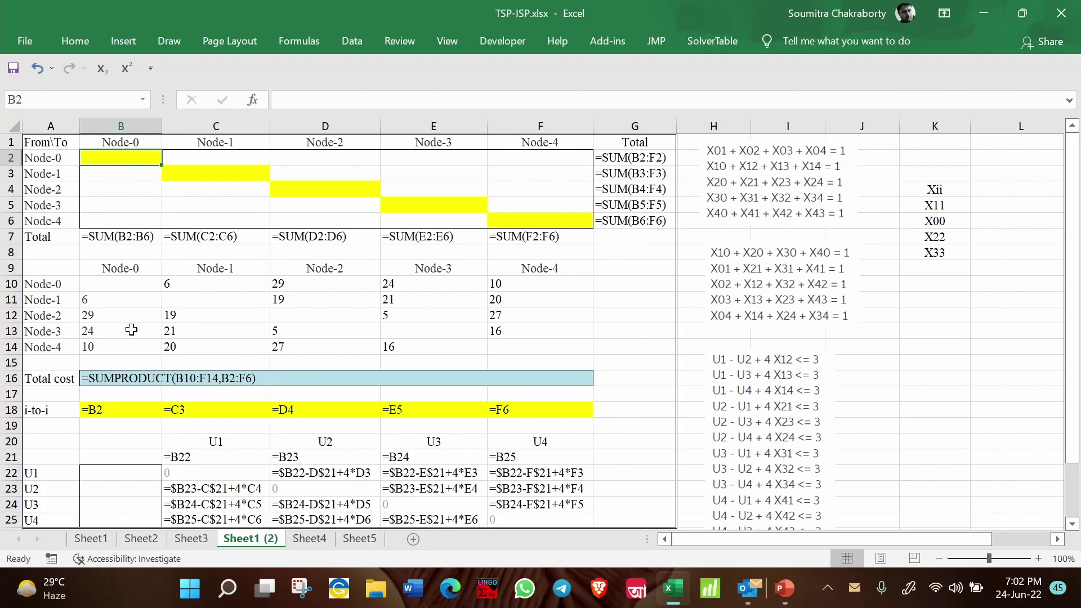
click(129, 415)
click(184, 412)
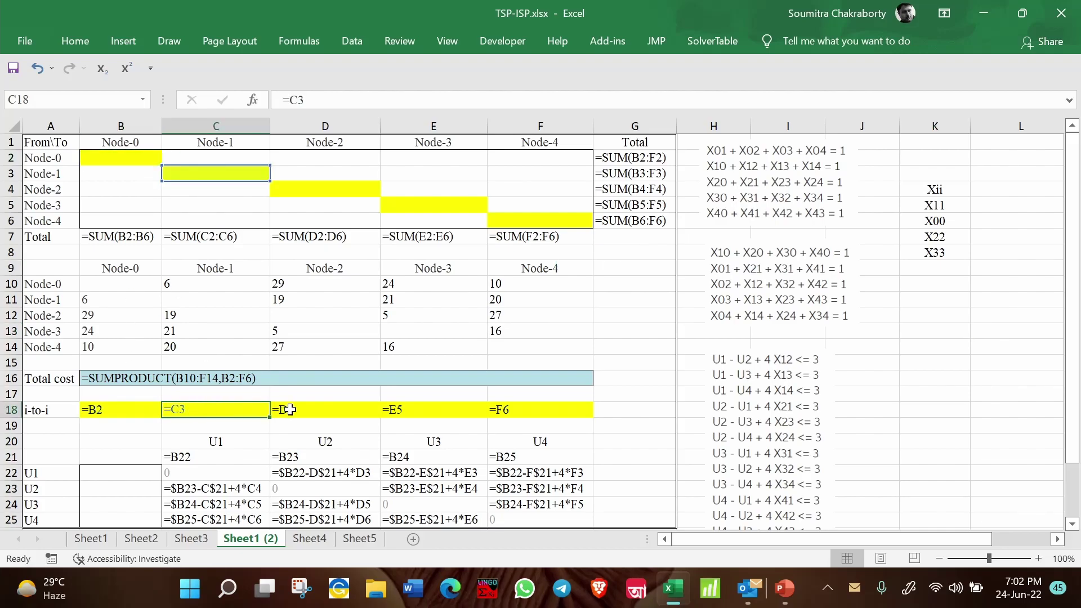
click(289, 409)
click(125, 159)
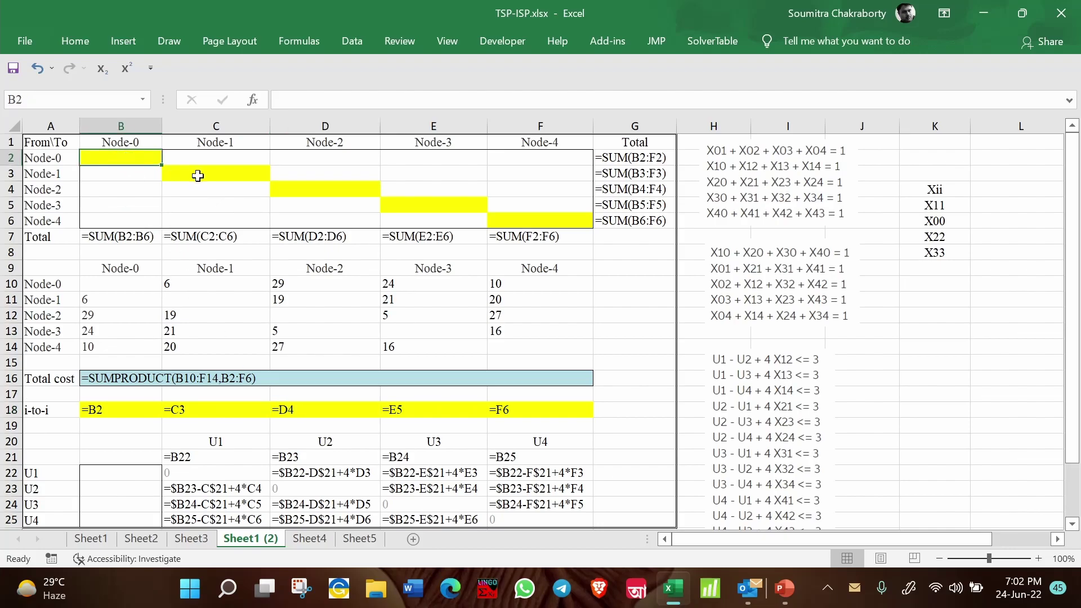
click(198, 176)
click(305, 185)
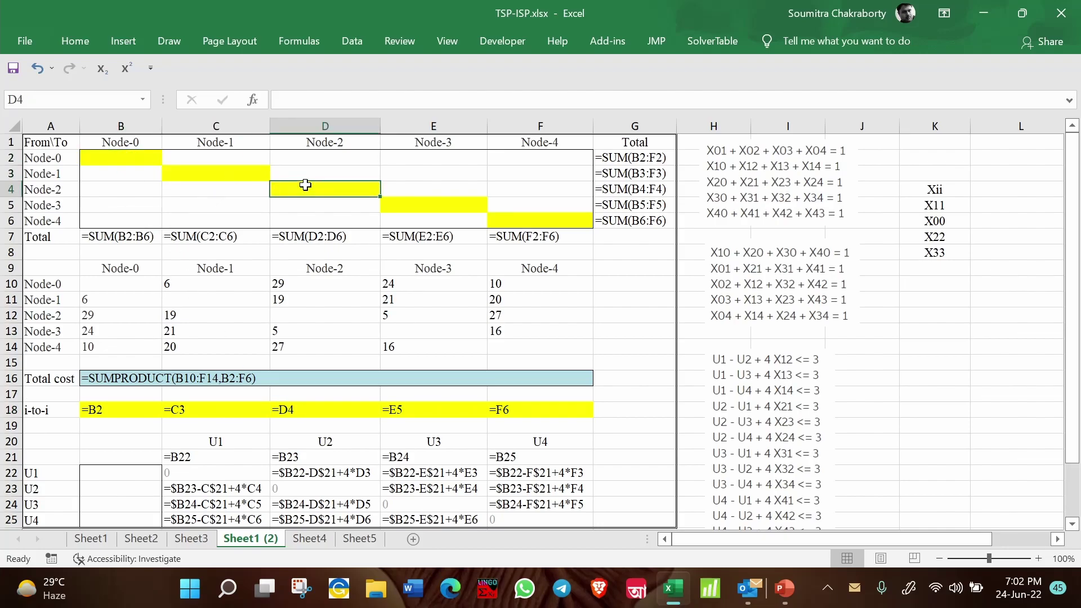
click(431, 197)
click(535, 216)
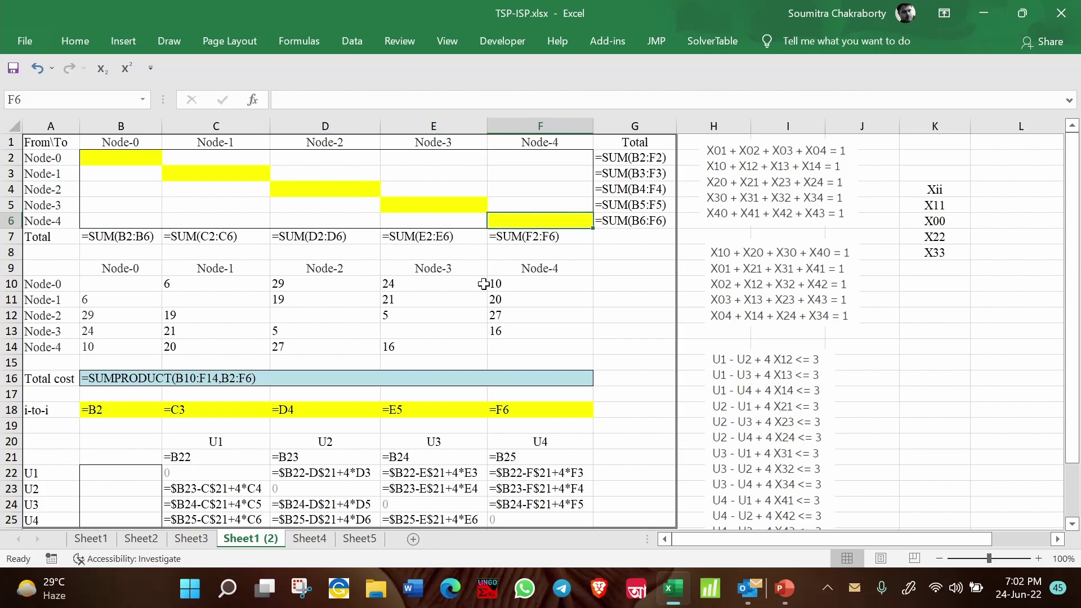
drag(115, 411, 515, 407)
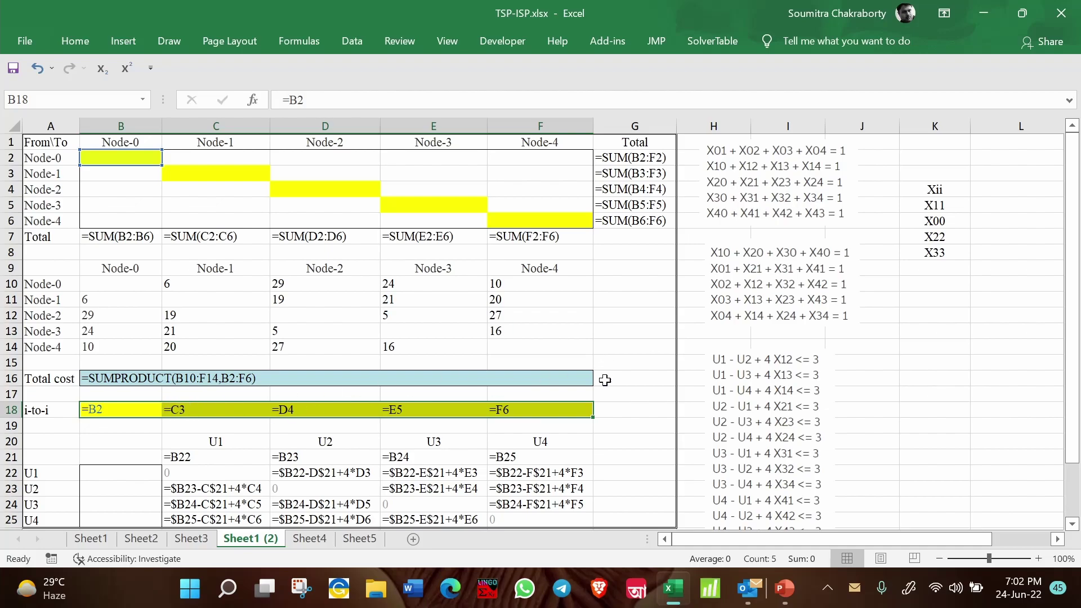
click(977, 406)
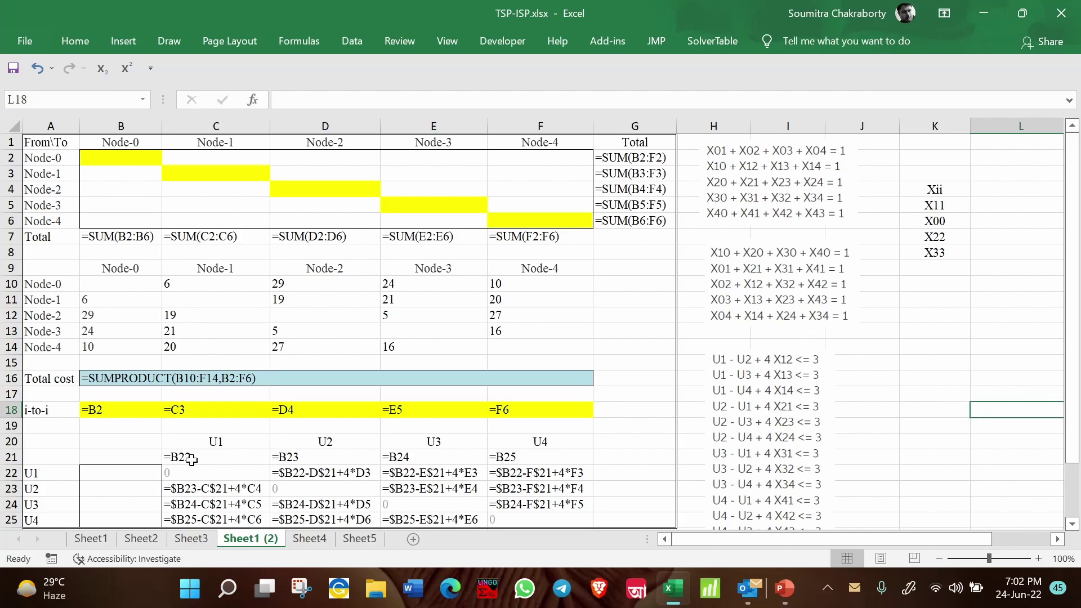
Nudge the picture of the U constraints up slightly and enter the label MTZ in cell K18
drag(192, 460, 550, 521)
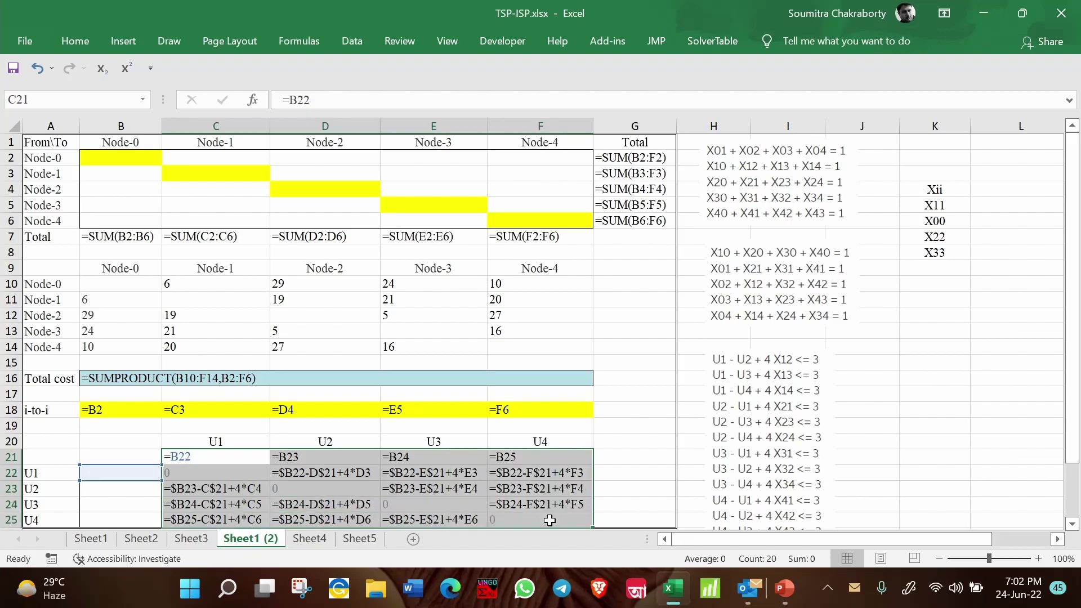
drag(736, 437, 734, 433)
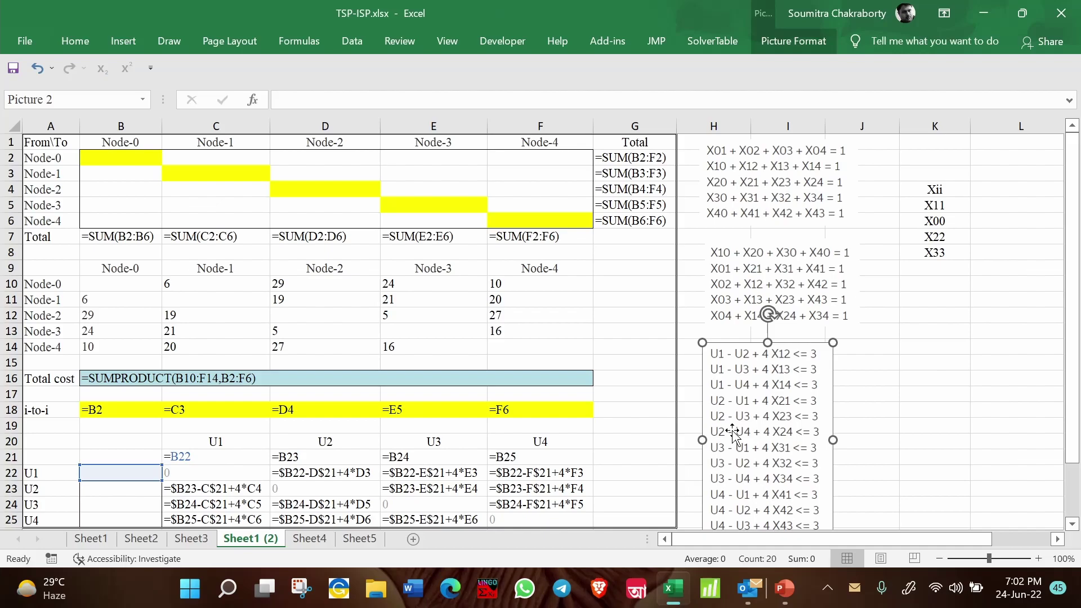
click(933, 406)
text(MTZ)
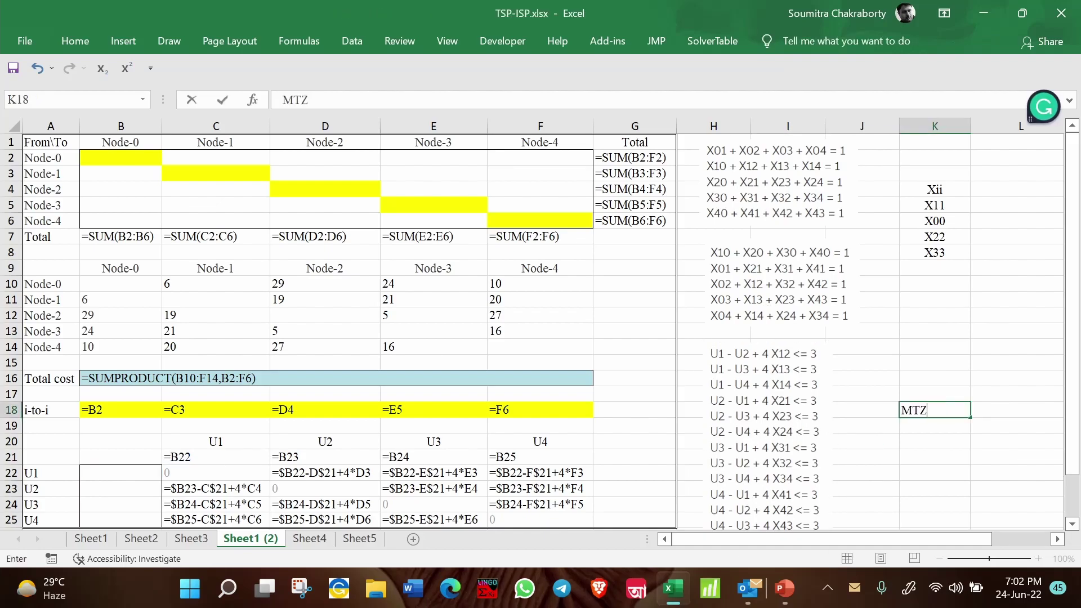
key(Return)
click(997, 345)
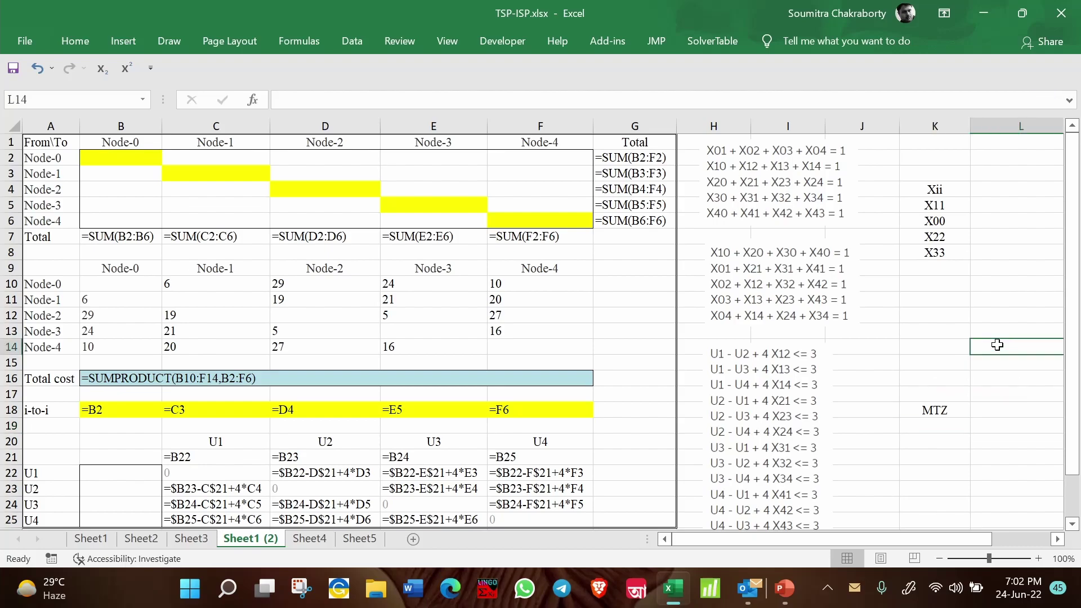
Examine the U variable cells B22:B25 and the references to them in C21:F21 within the MTZ block
drag(229, 462, 556, 512)
drag(92, 472, 102, 518)
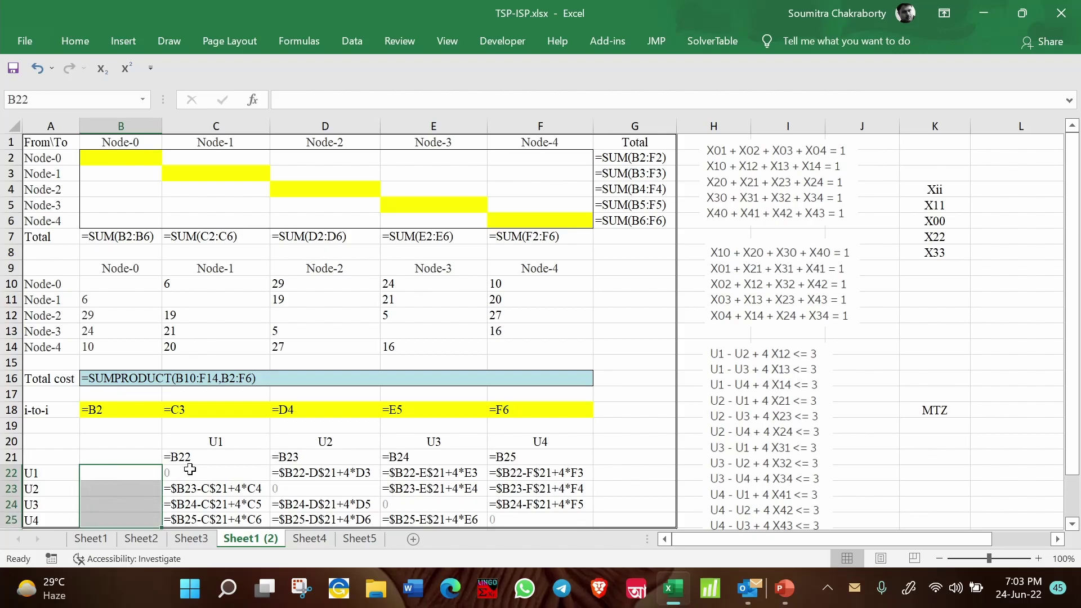
drag(191, 460, 511, 460)
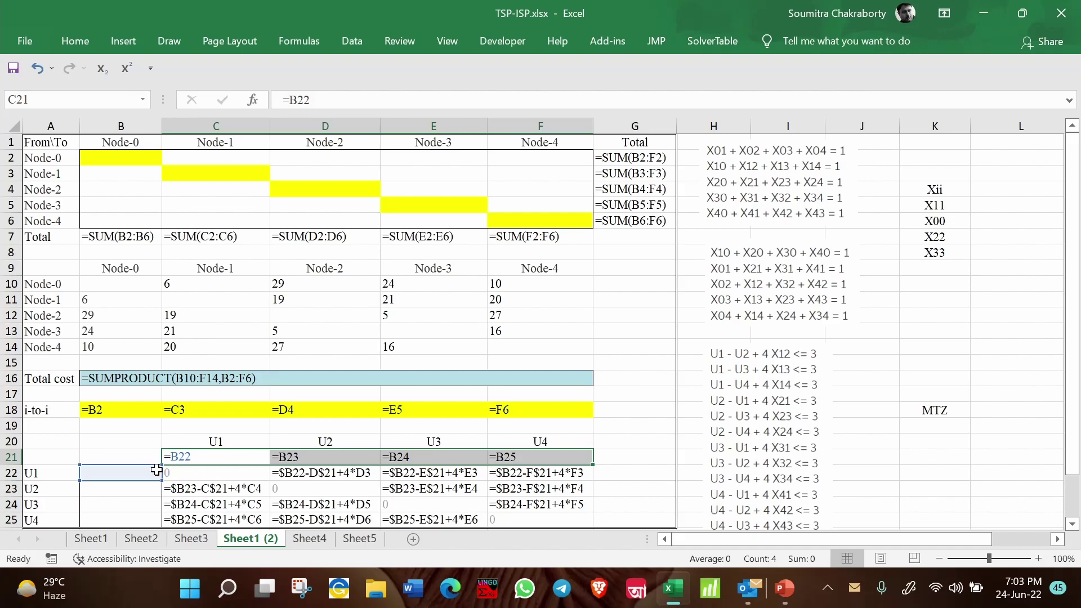
click(178, 459)
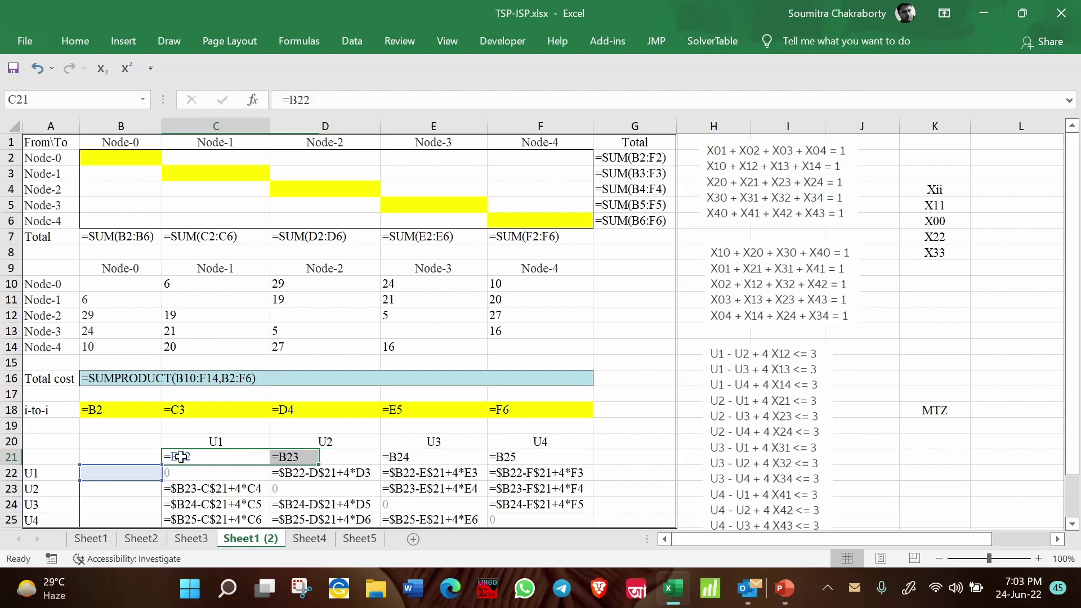
double_click(279, 457)
double_click(413, 454)
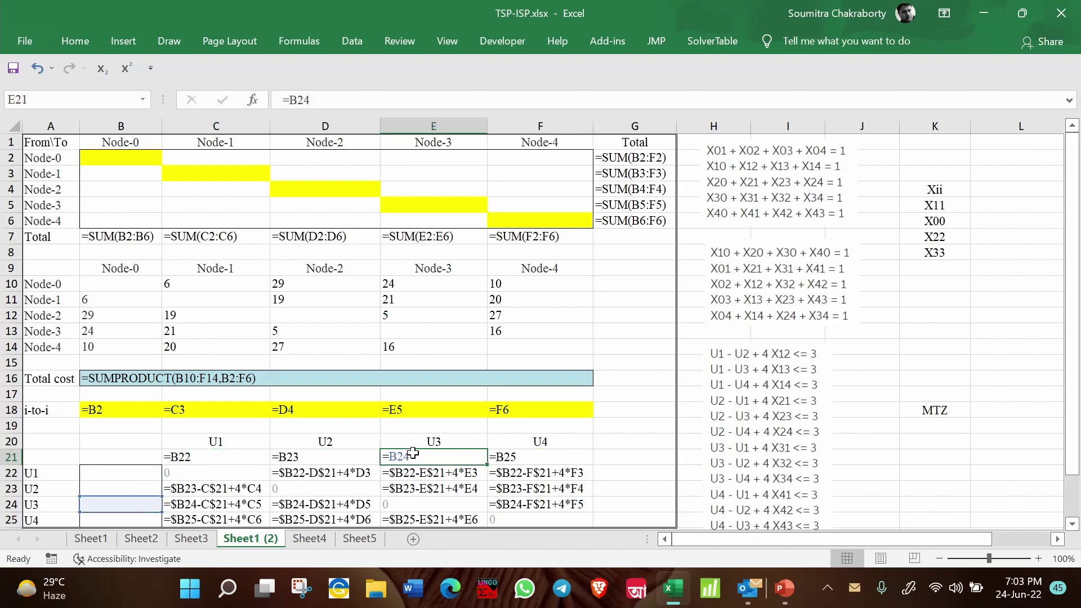
double_click(540, 460)
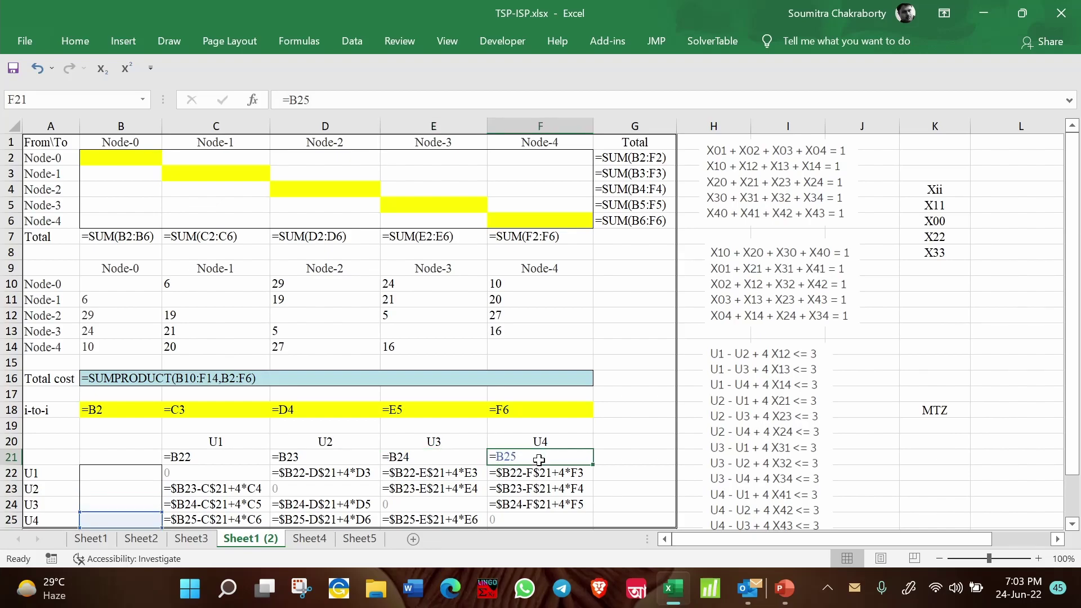
Go through the MTZ formulas above the zero diagonal, covering D22:F22, E23, F23 and F24
drag(337, 476, 525, 469)
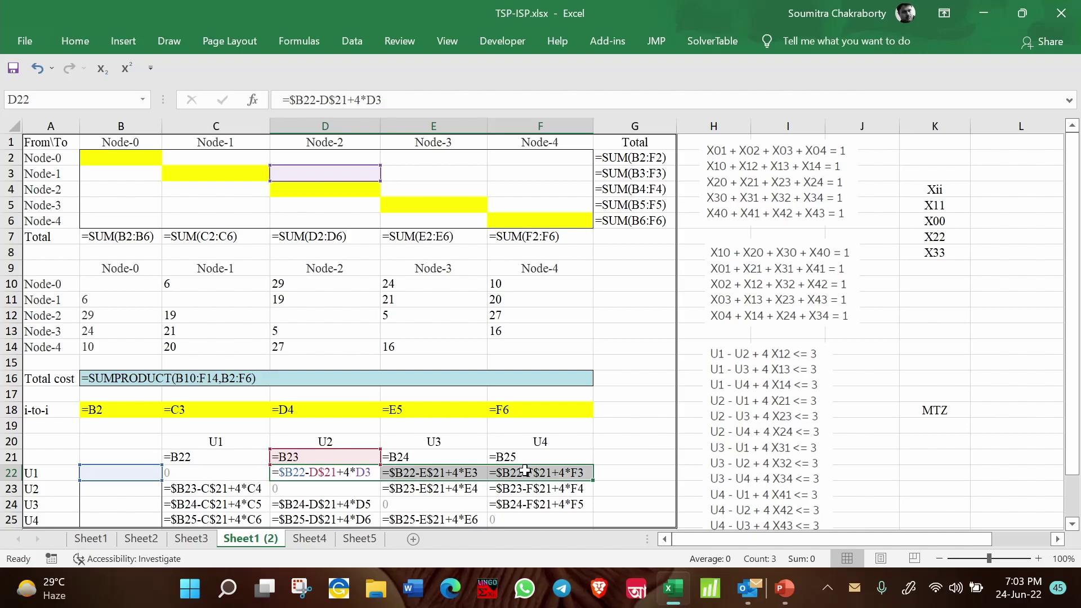
click(659, 412)
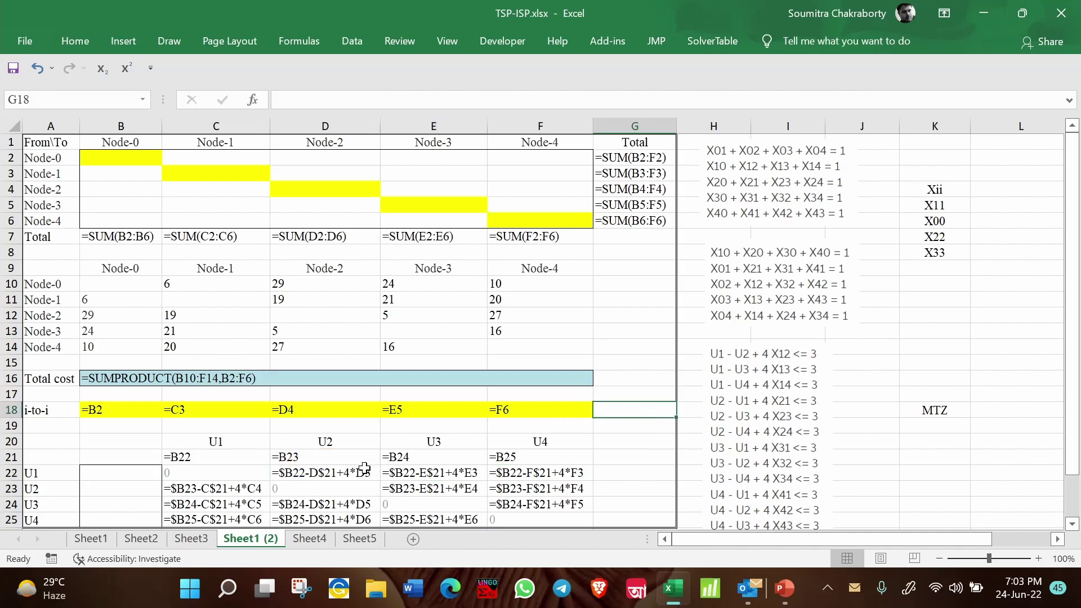
drag(365, 472, 532, 475)
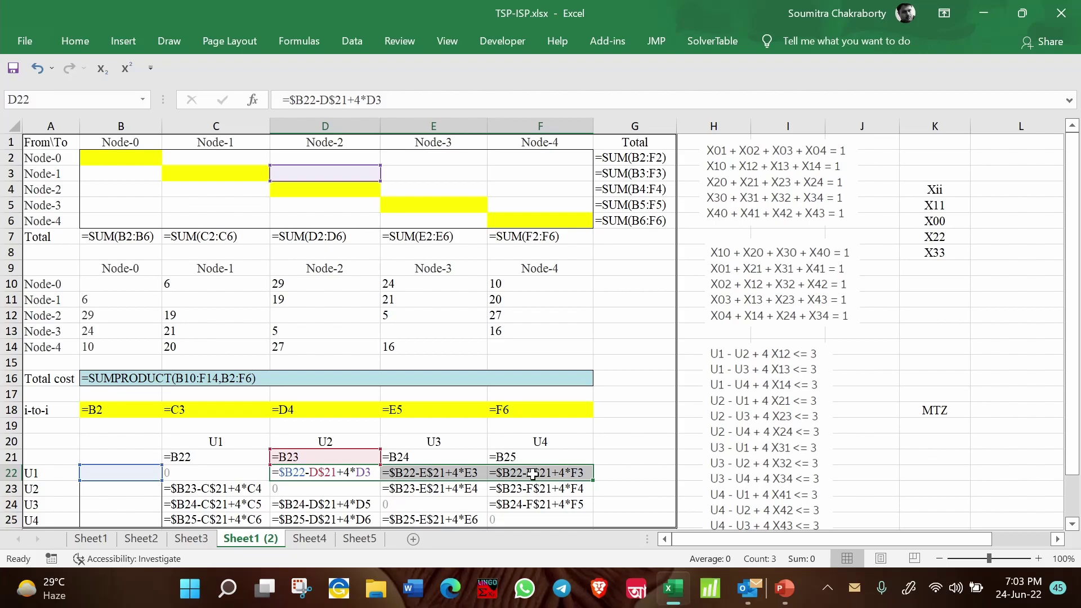
click(482, 491)
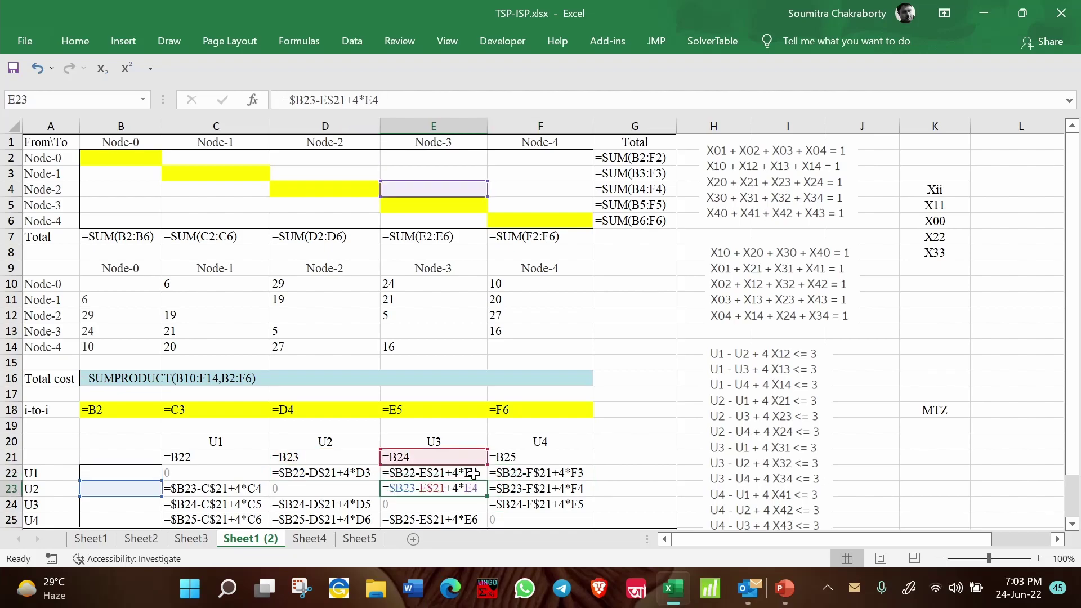
click(479, 474)
drag(487, 479, 488, 492)
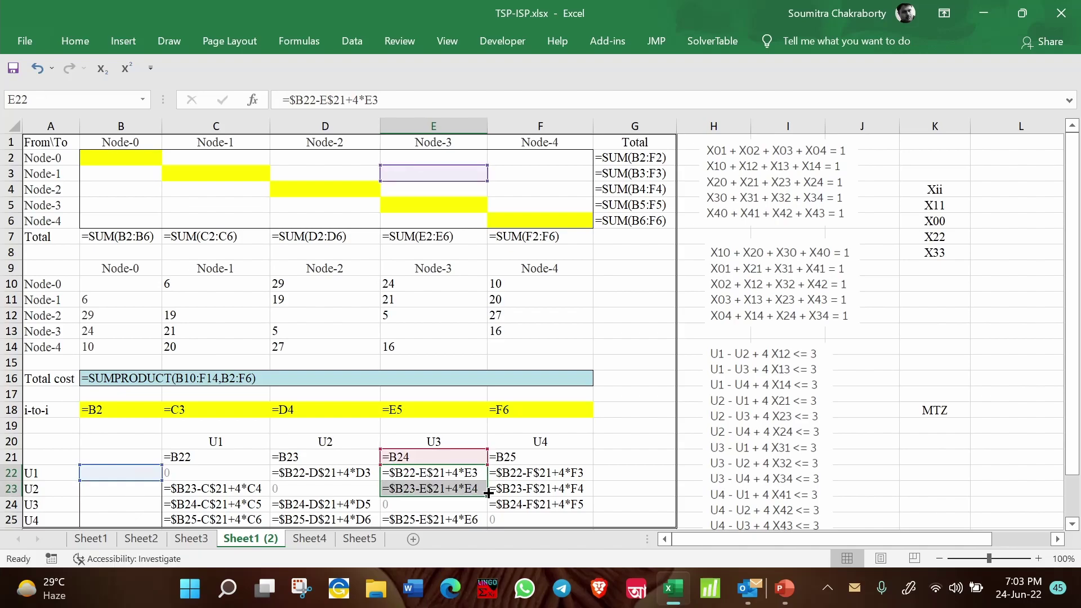
click(549, 472)
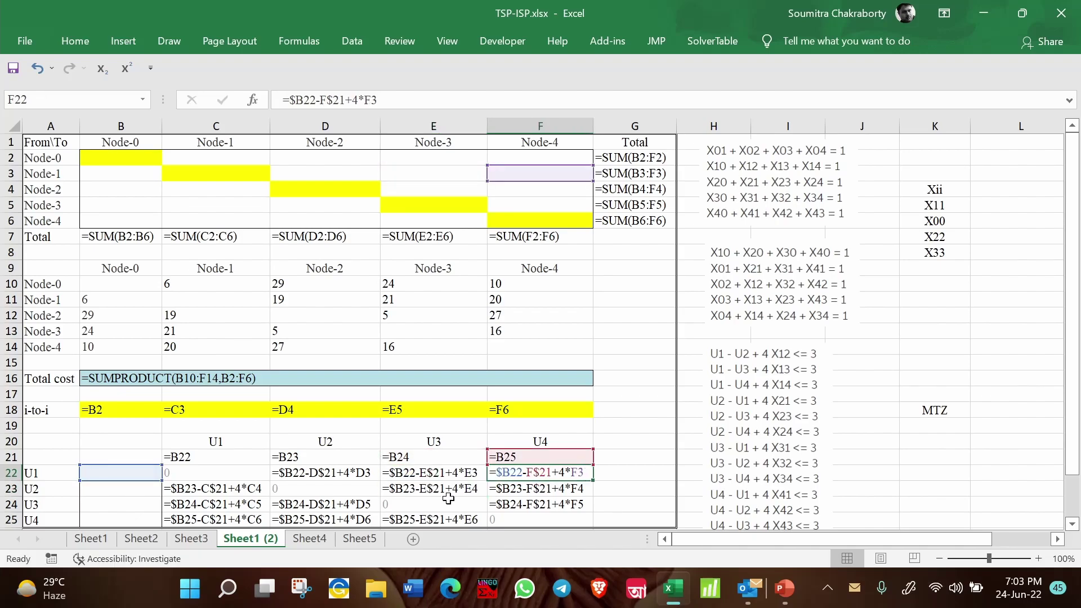
click(442, 476)
click(467, 485)
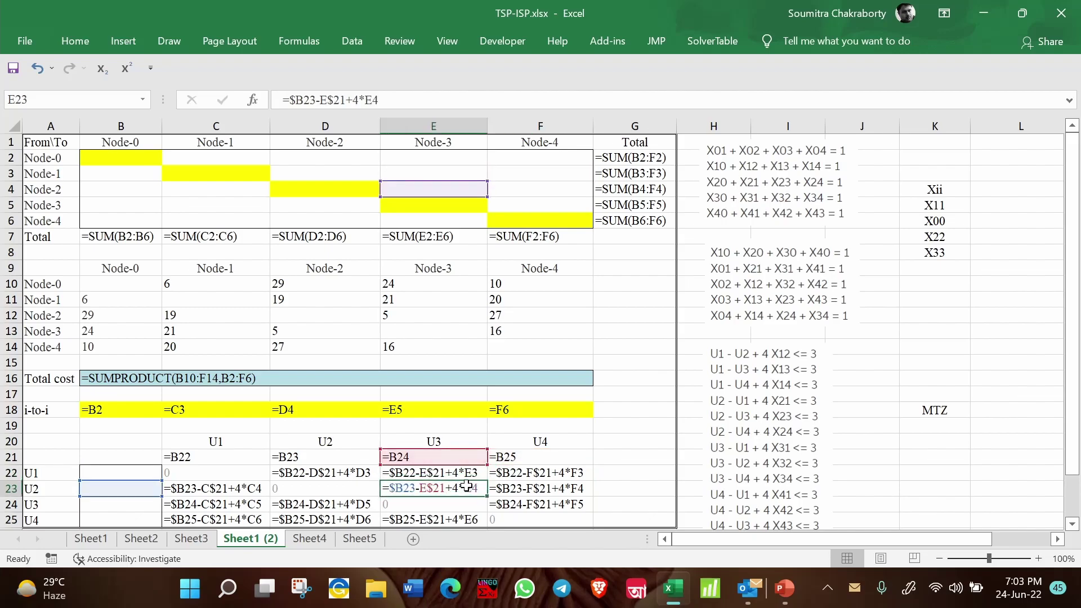
click(559, 488)
click(570, 503)
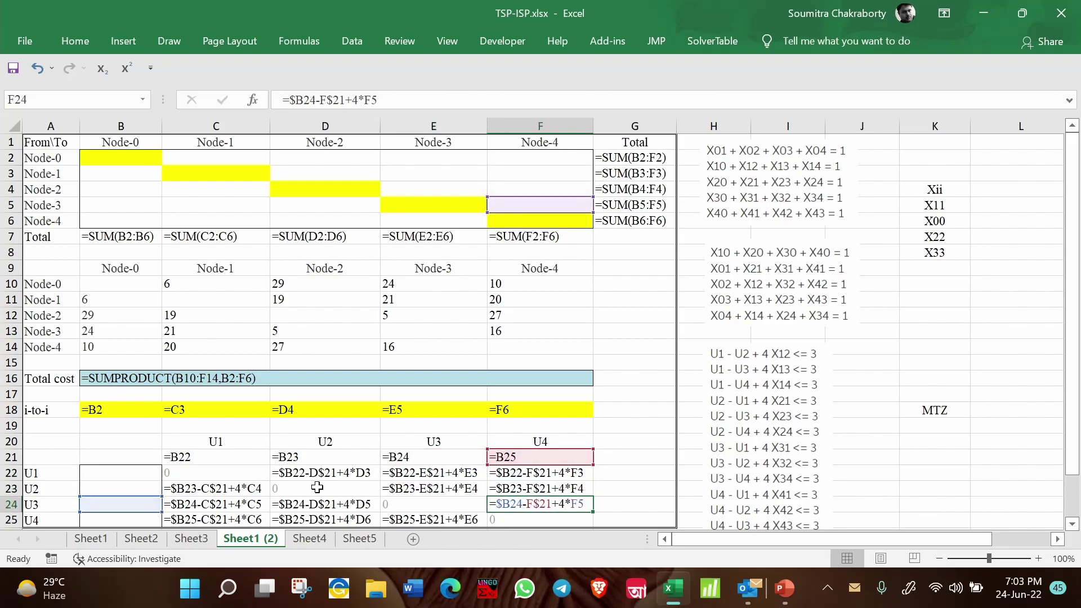
Shift the picture of the U constraints further up to show its last row and compare it with the formula block C21:F25
drag(792, 423, 788, 411)
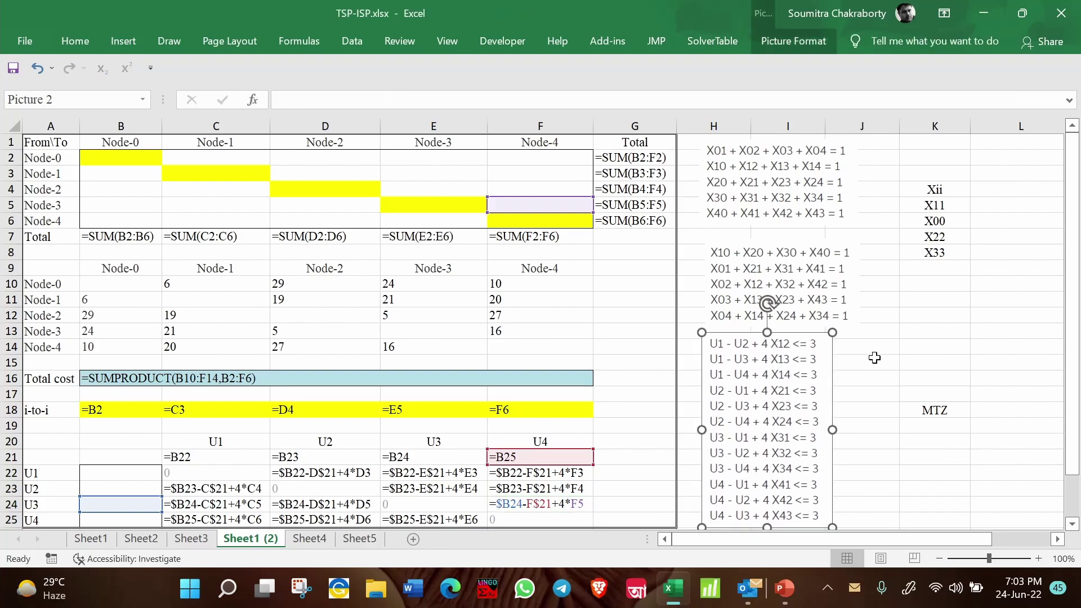
click(916, 349)
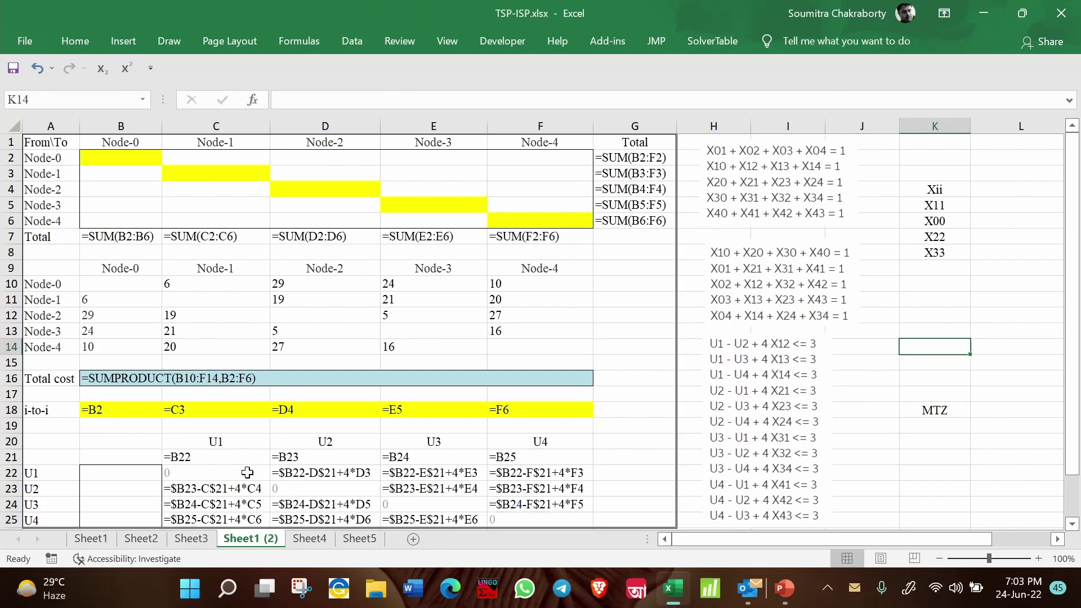
drag(215, 455, 539, 508)
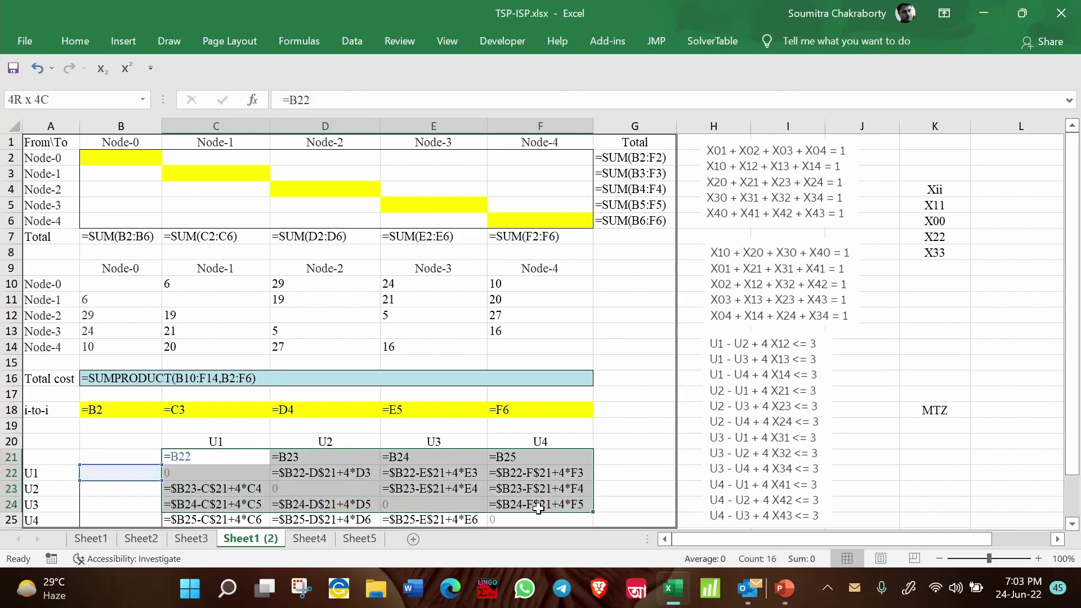
click(750, 345)
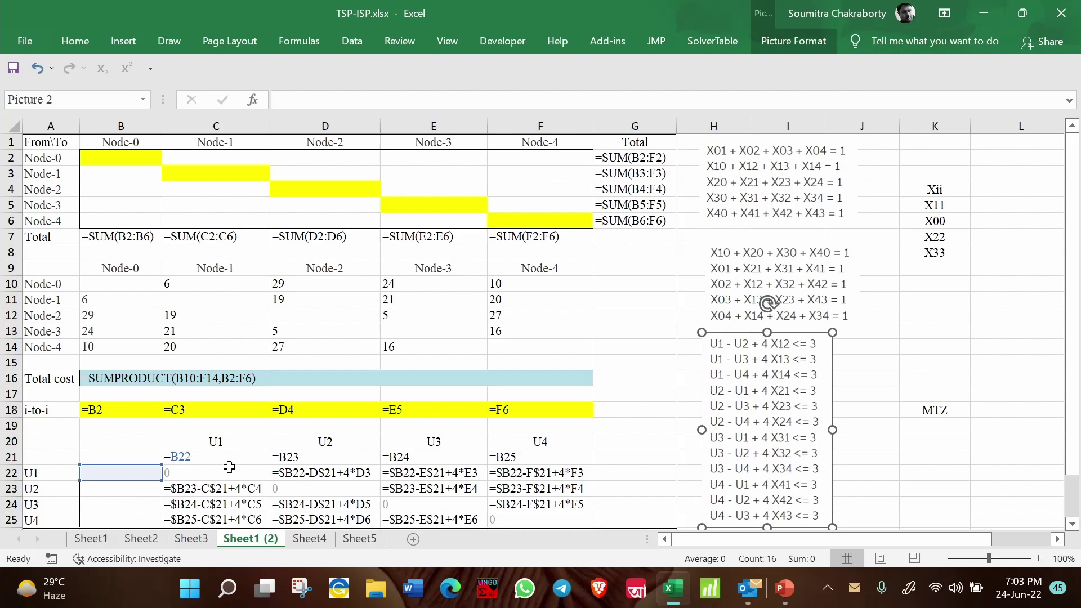
drag(226, 458, 541, 519)
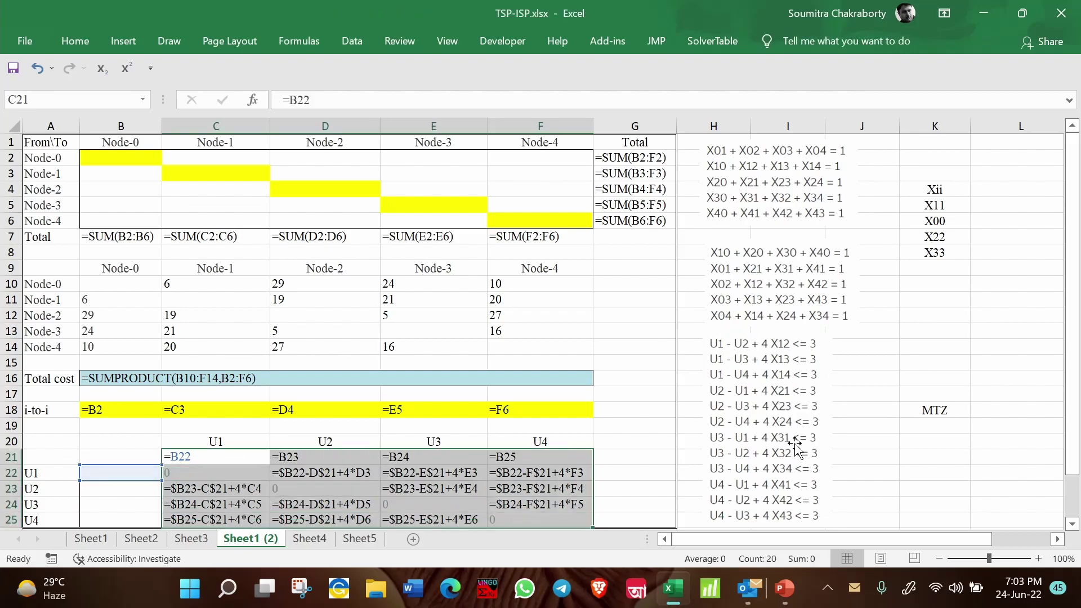
click(985, 438)
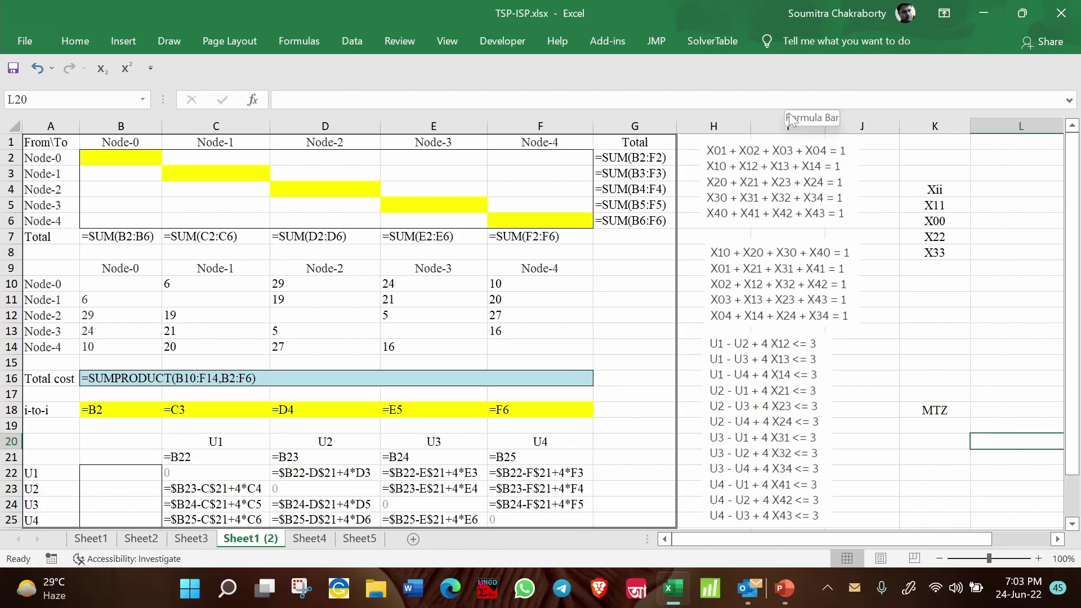
Open Solver and set it to minimise the total cost cell B16, moving the dialog clear of the data
click(351, 41)
click(745, 66)
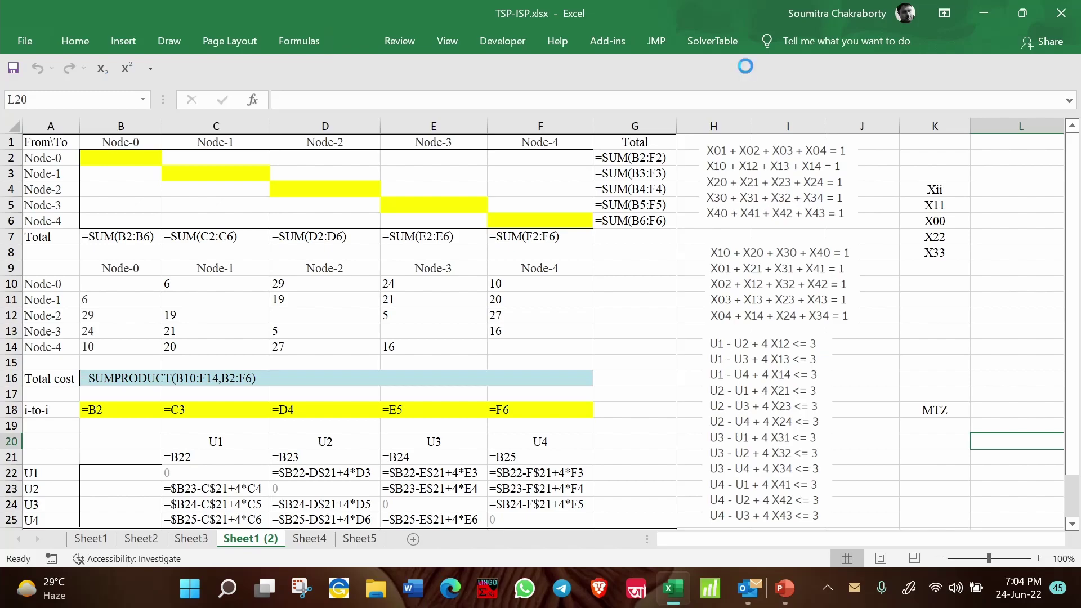
drag(466, 83, 853, 110)
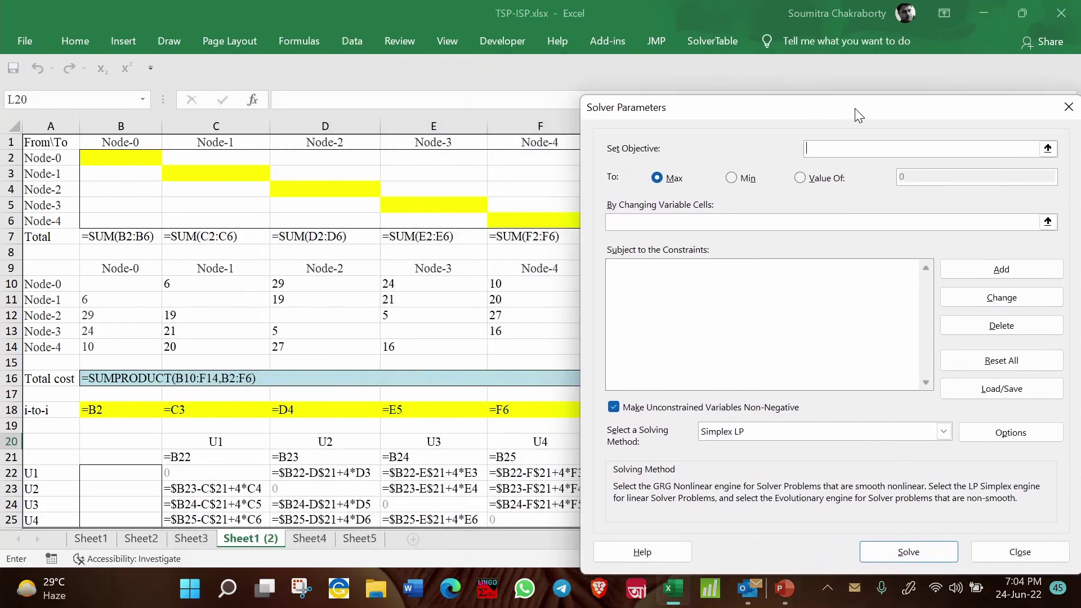
click(116, 382)
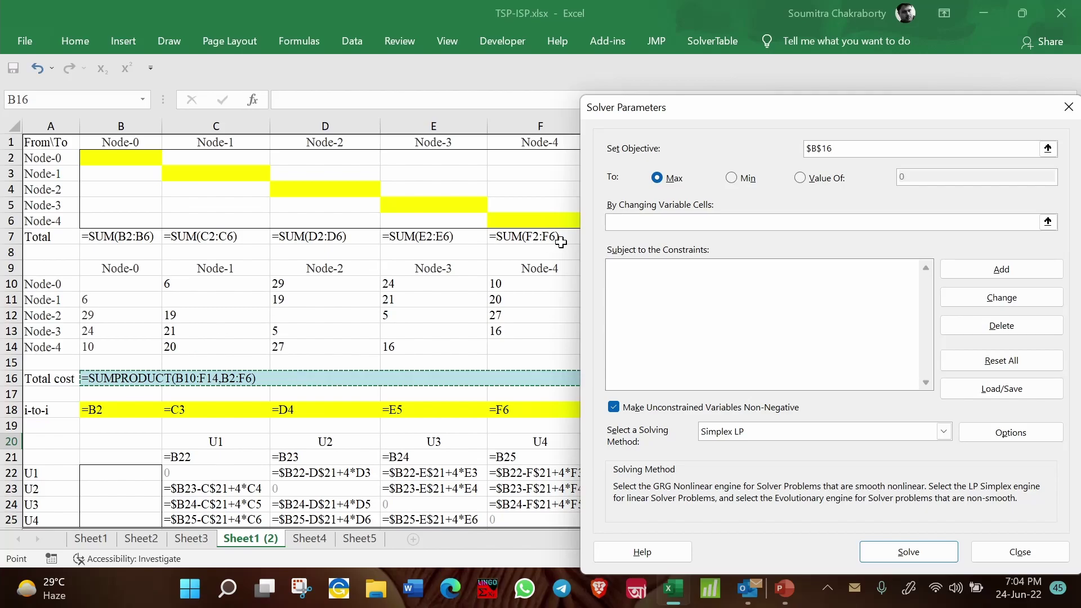
click(731, 178)
click(684, 223)
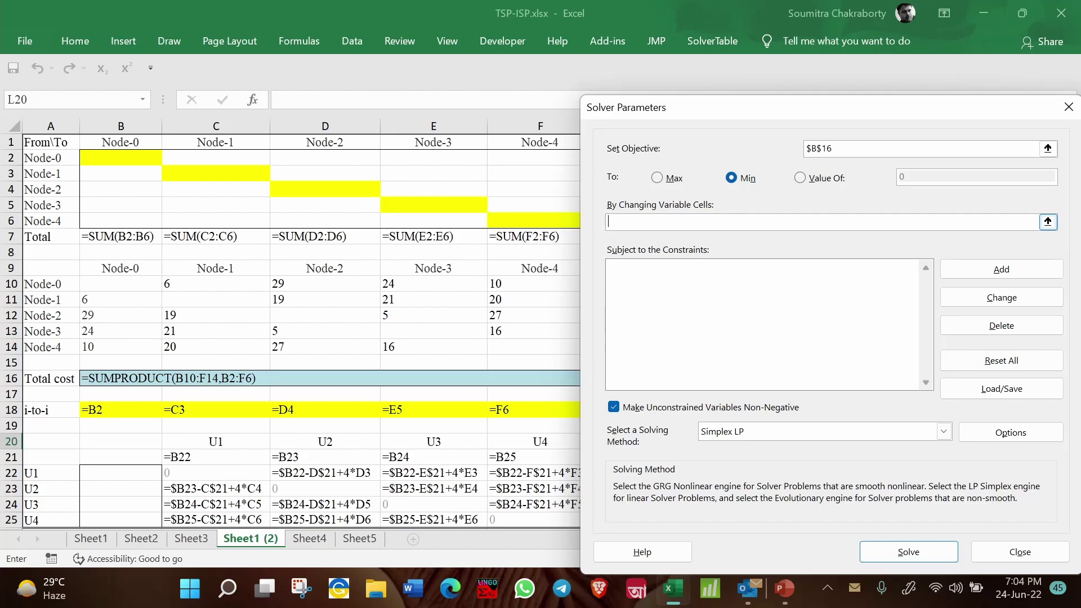
drag(109, 157, 549, 224)
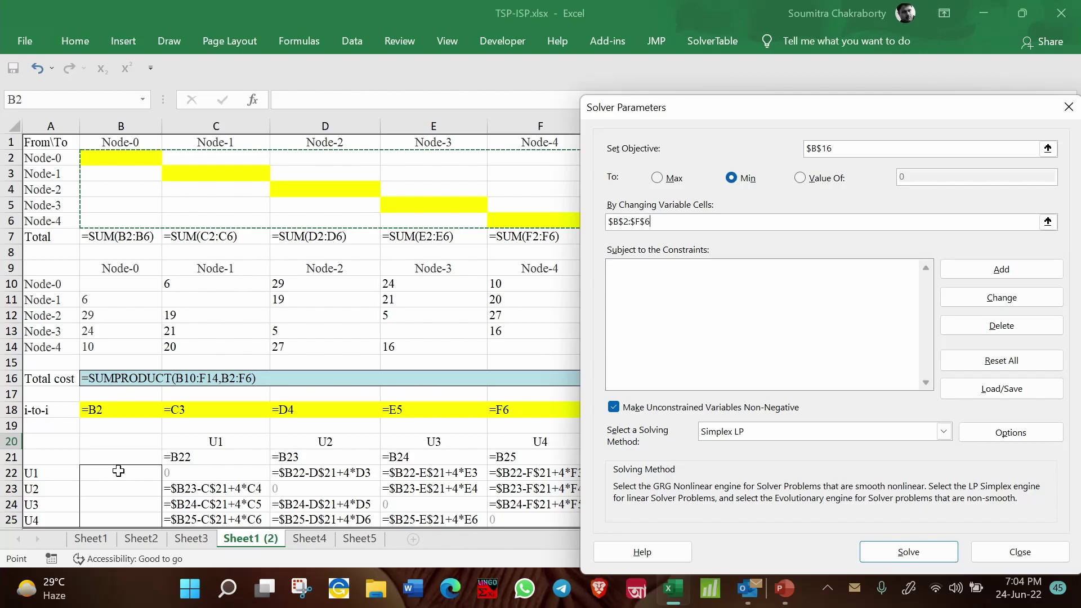
text(,)
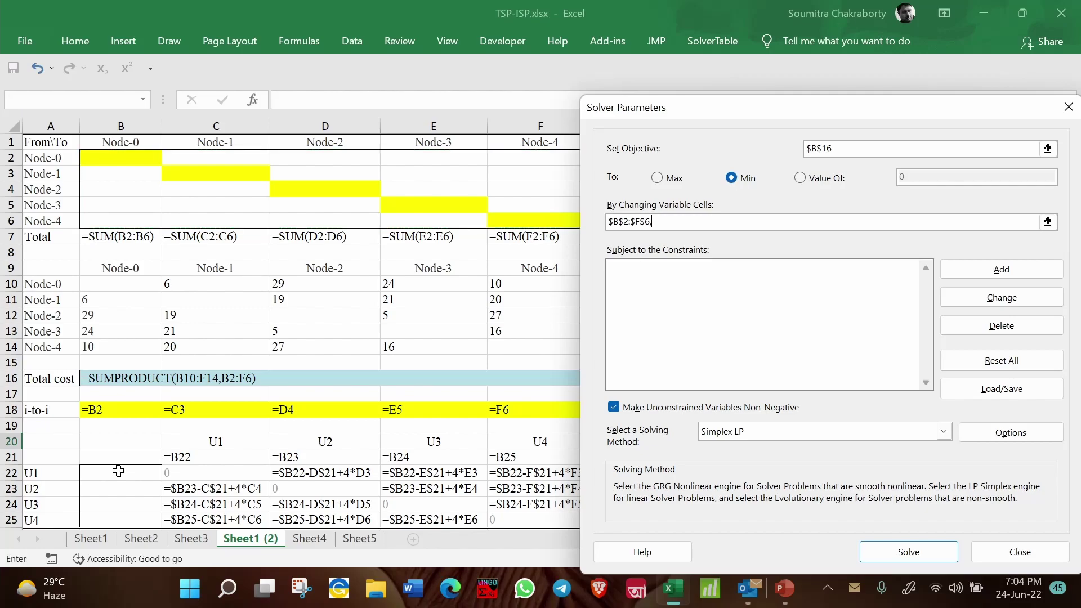
drag(115, 474, 120, 520)
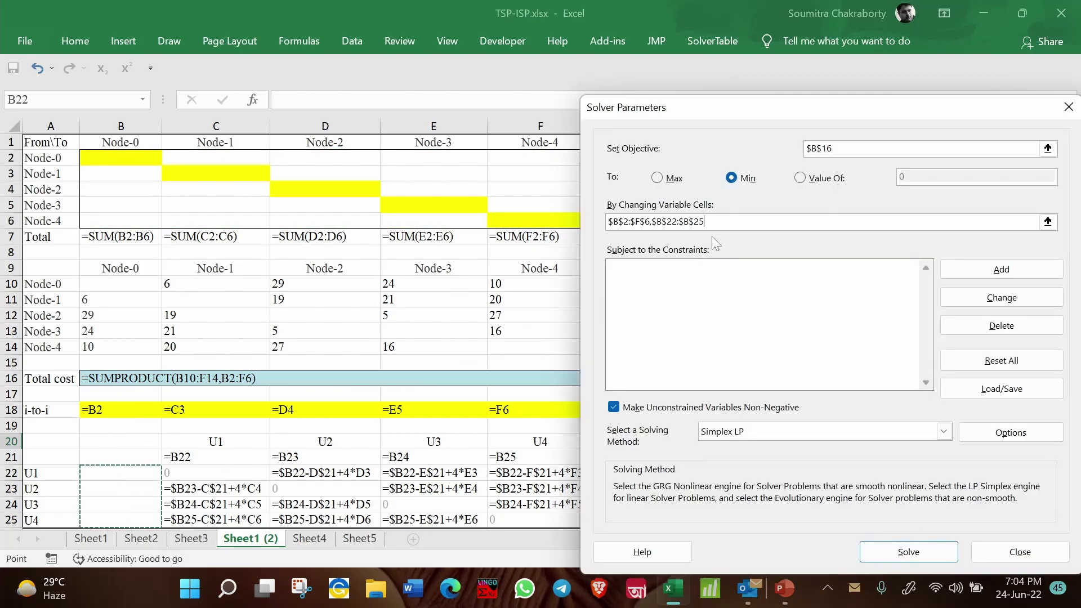
key(ctrl+a)
key(BackSpace)
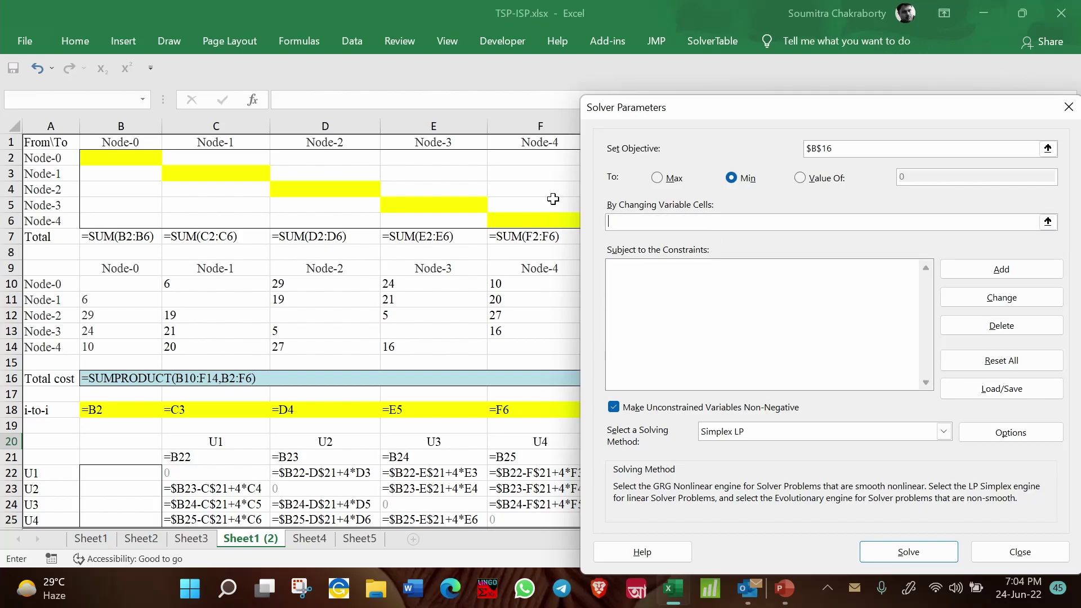
Set Solver's changing variable cells to the decision matrix B2:F6 and the U variables B22:B25
drag(133, 156, 589, 225)
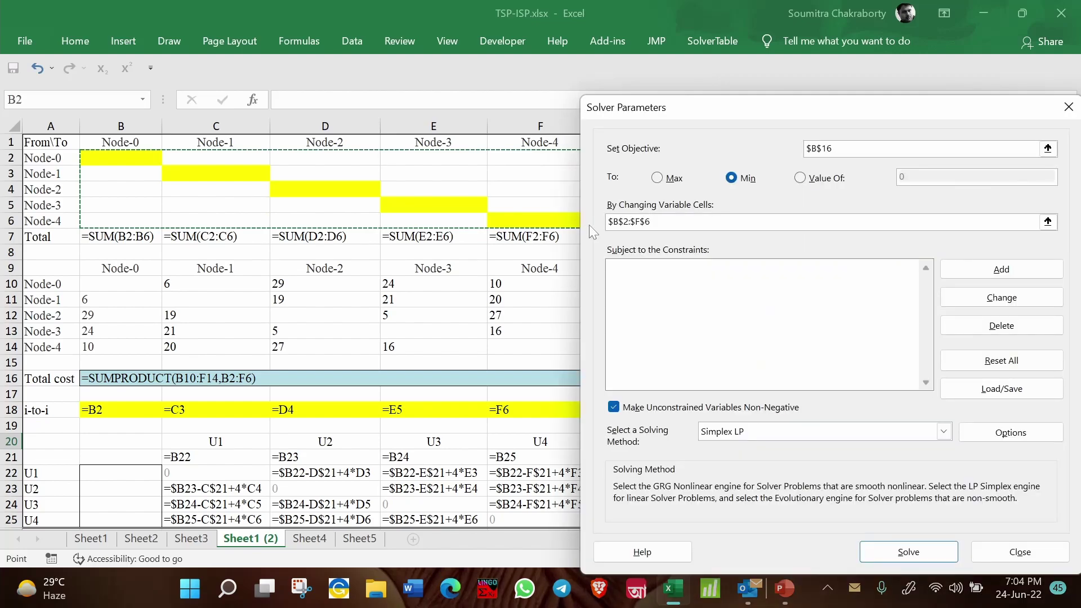
text(,)
drag(138, 472, 146, 516)
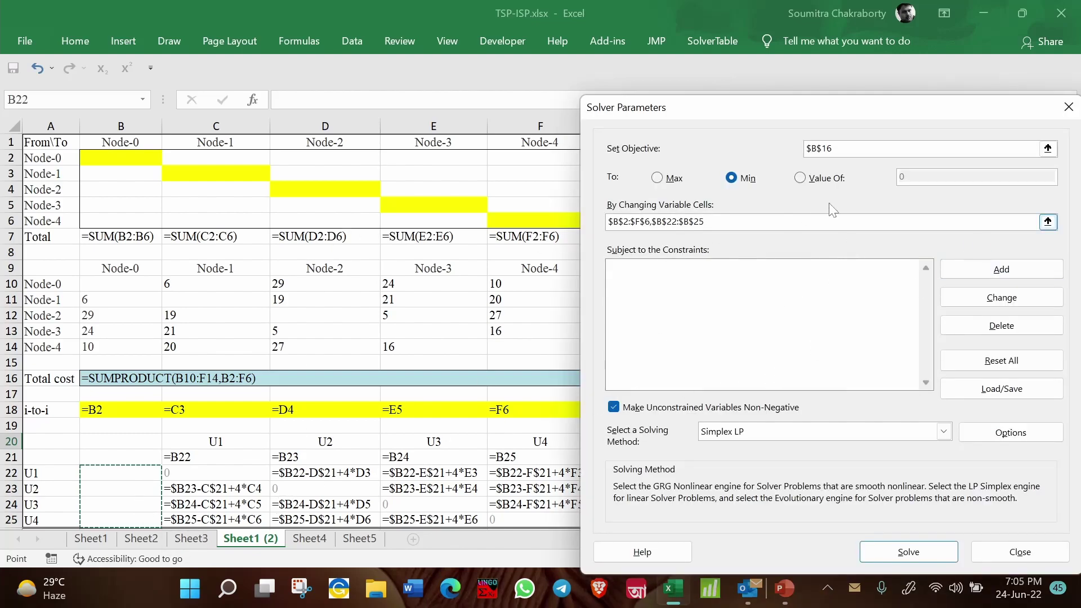
Add a Solver constraint requiring the row totals G2:G6 to equal 1
click(987, 270)
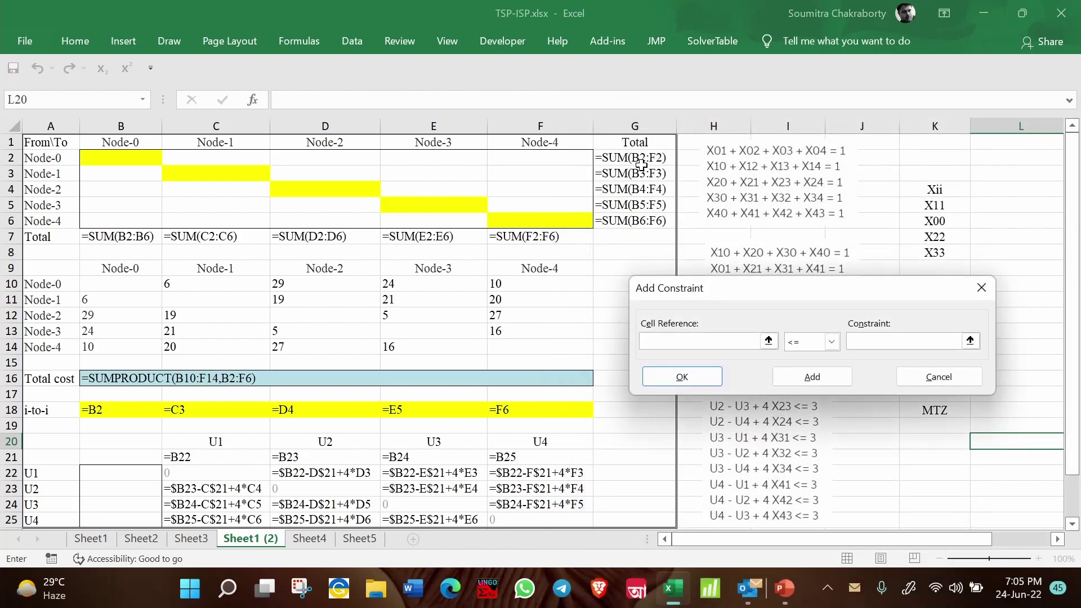
drag(641, 159, 641, 221)
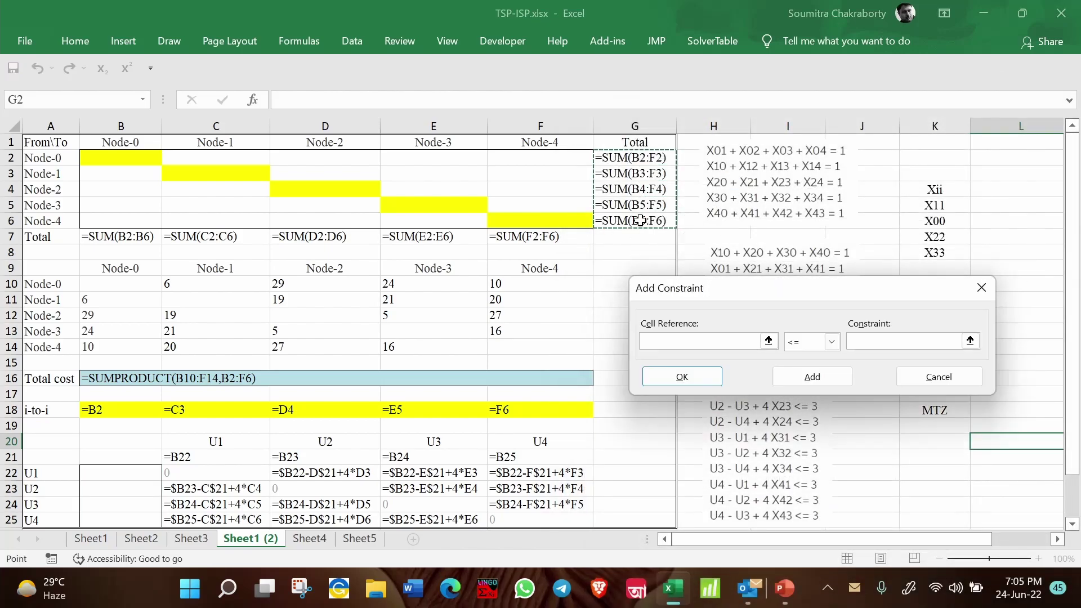
click(812, 349)
click(814, 368)
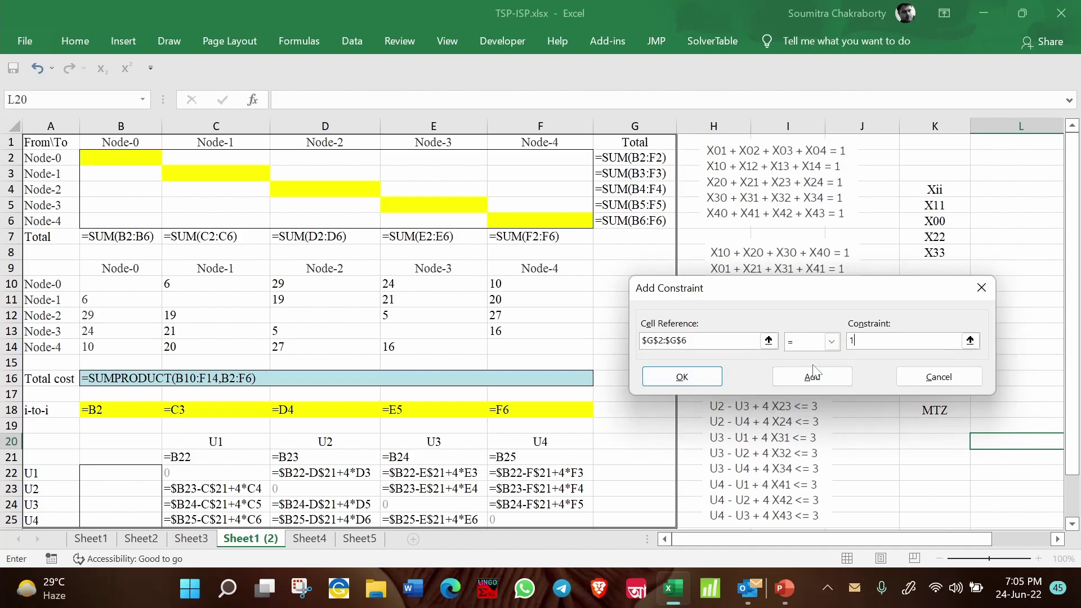
click(813, 373)
Add a Solver constraint requiring the column totals B7:F7 to equal 1
drag(137, 223, 511, 236)
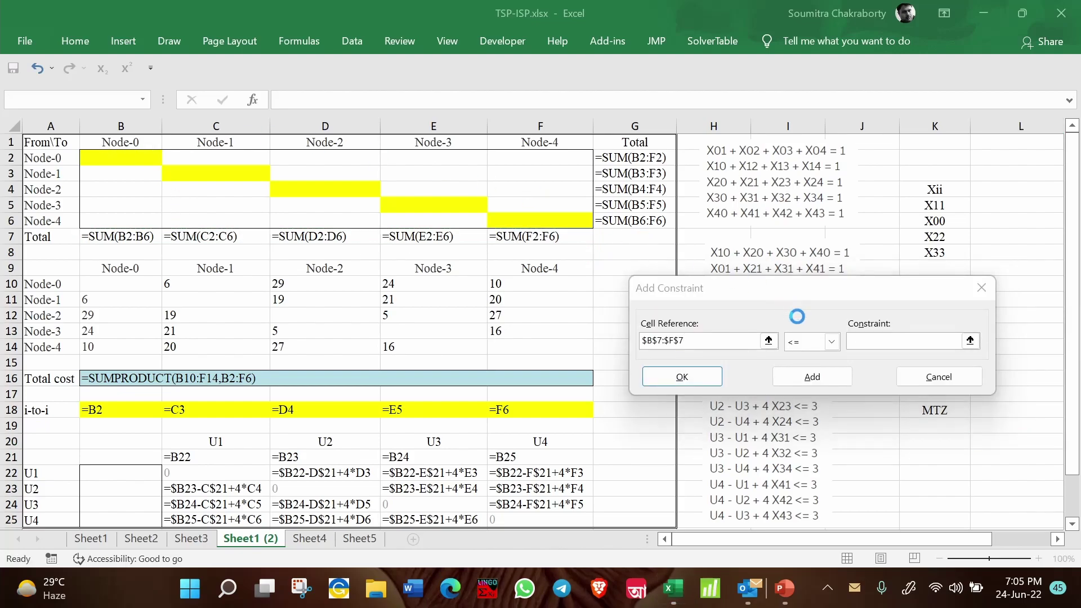
click(831, 342)
click(818, 369)
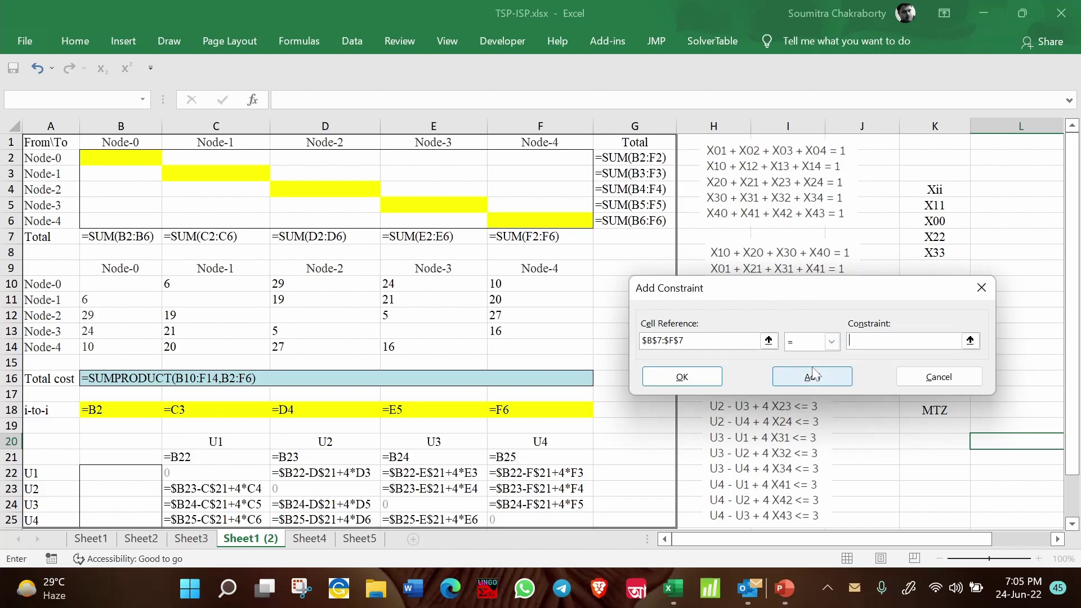
click(812, 376)
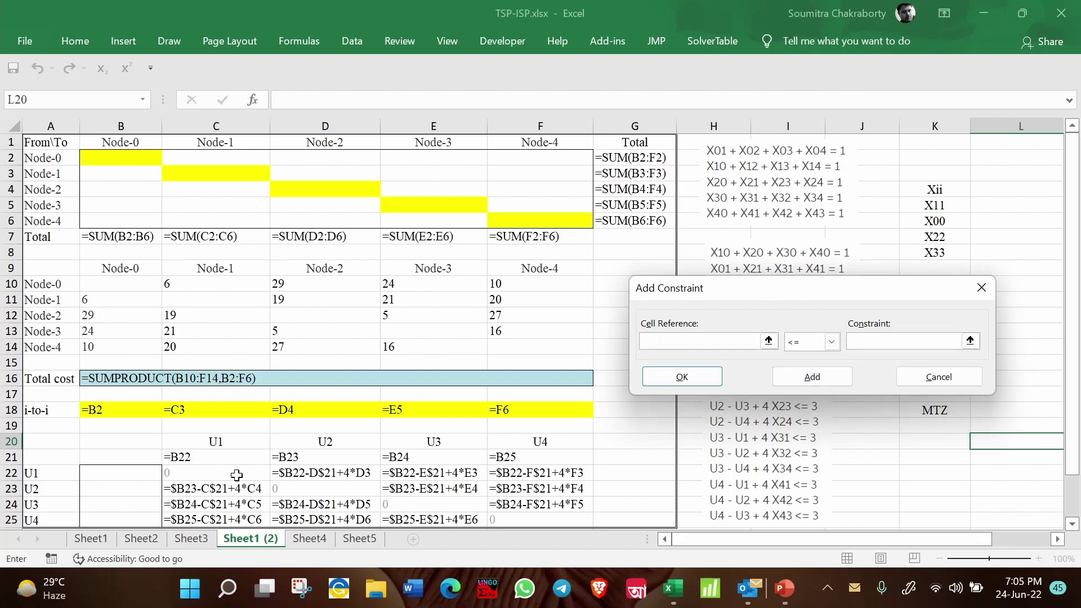
Add a Solver constraint limiting the MTZ block C22:F25 to <= 3
drag(234, 475, 538, 517)
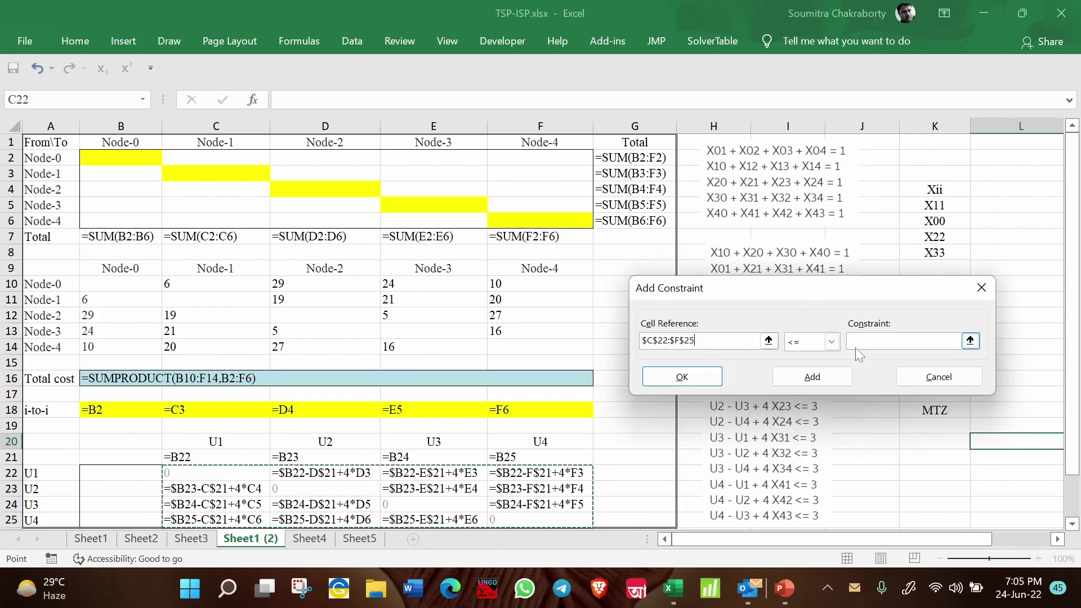
drag(838, 293, 661, 210)
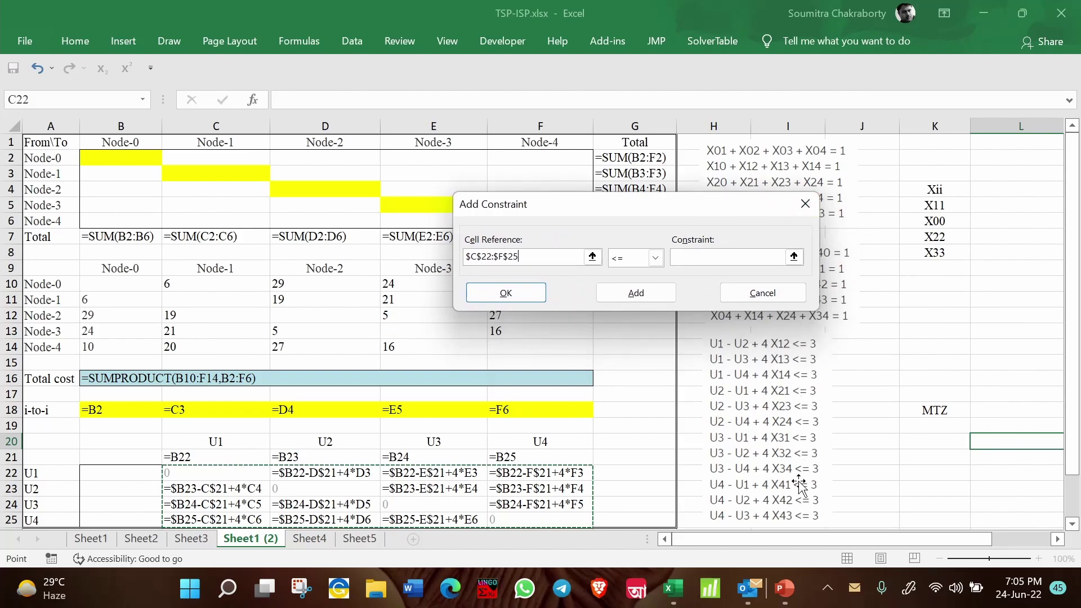
click(757, 257)
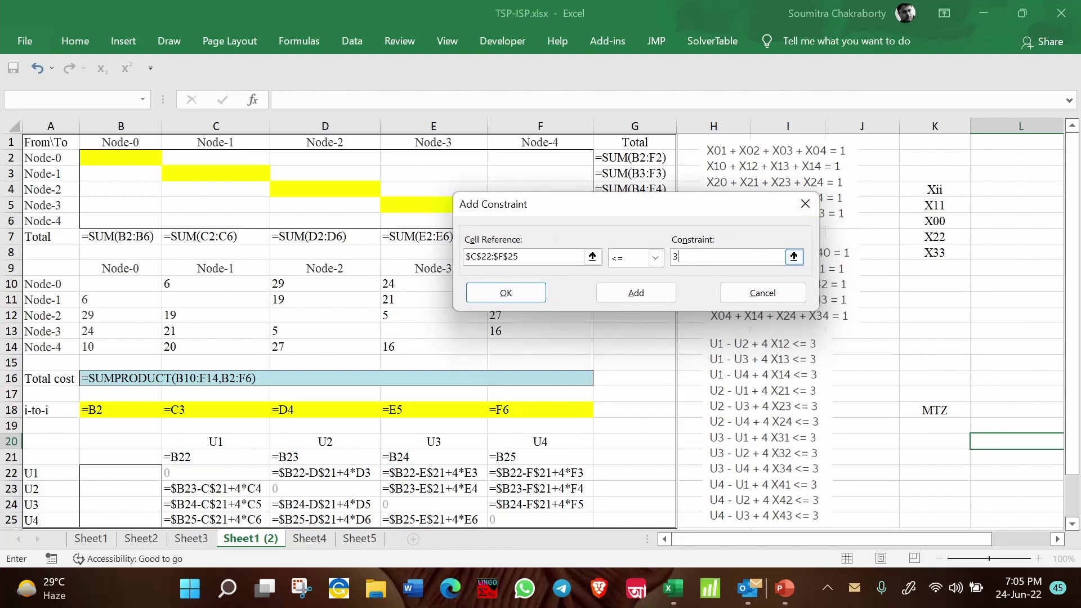
text(3)
click(625, 294)
Add a Solver constraint making the decision cells B2:F6 binary
drag(608, 202, 694, 202)
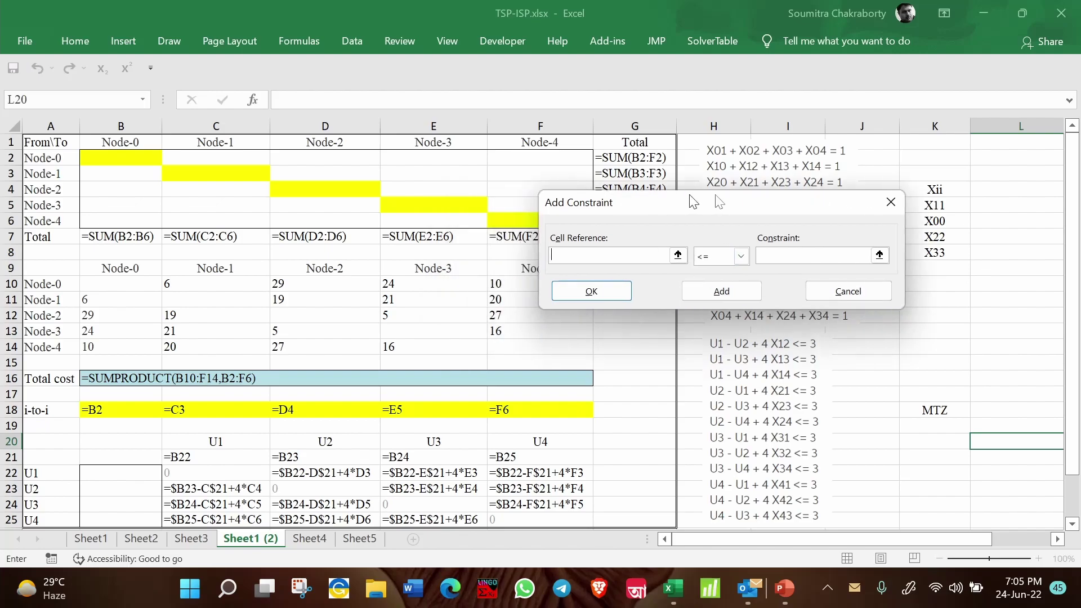
drag(130, 157, 515, 218)
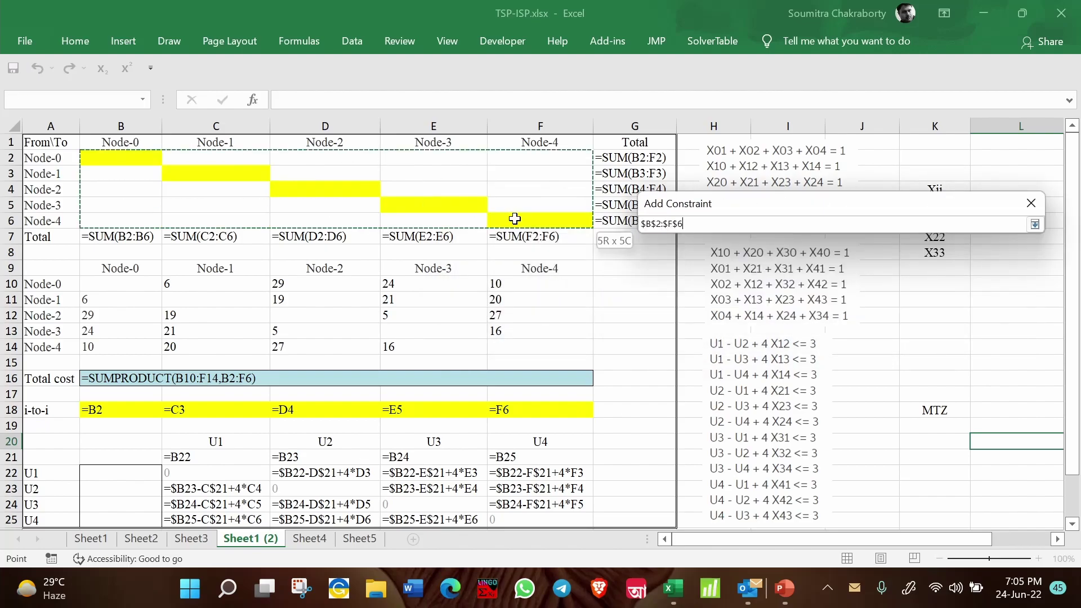
click(841, 257)
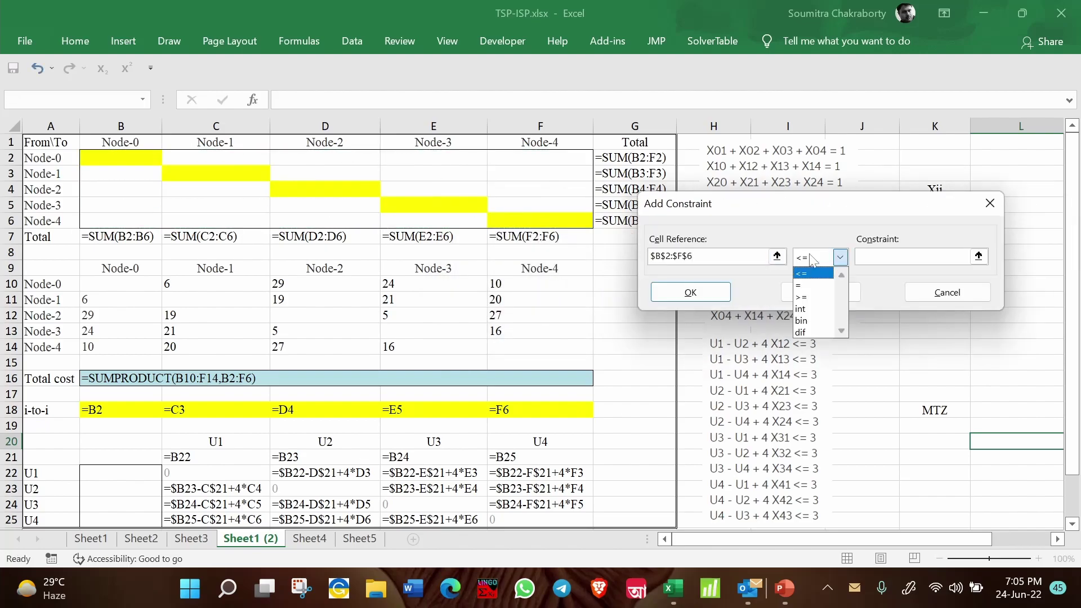
click(802, 321)
click(821, 292)
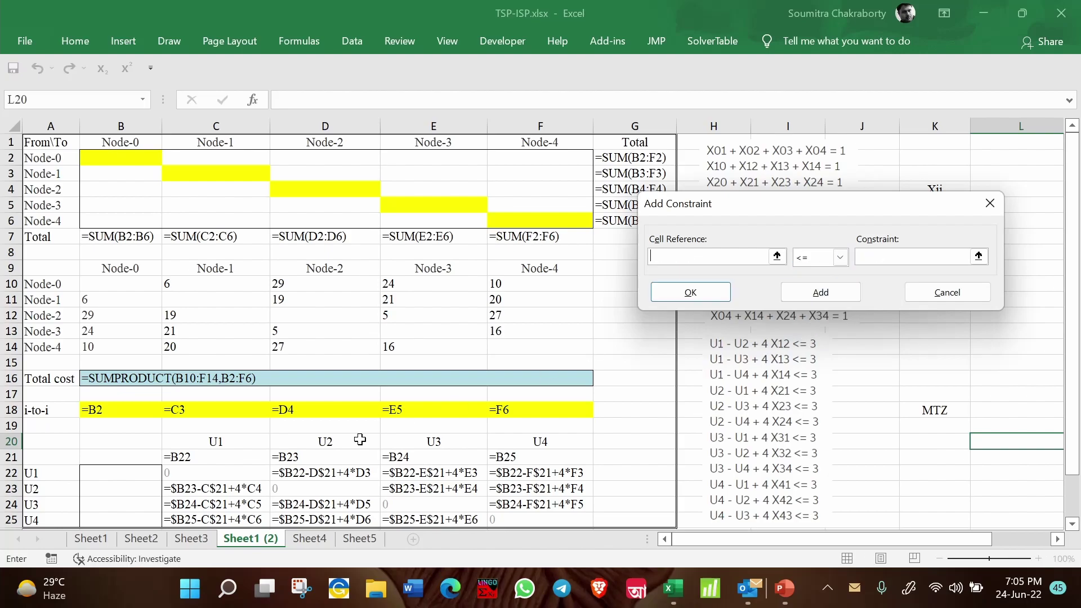
Add a Solver constraint making the U variables B22:B25 integer, and return to the Solver parameters
drag(144, 473, 143, 516)
click(840, 257)
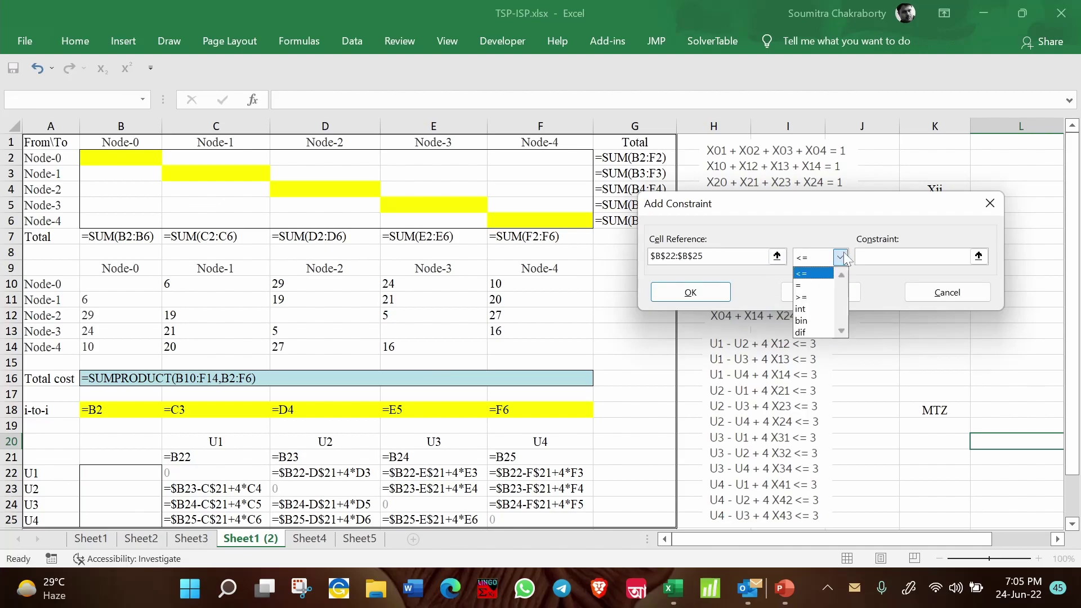
click(819, 309)
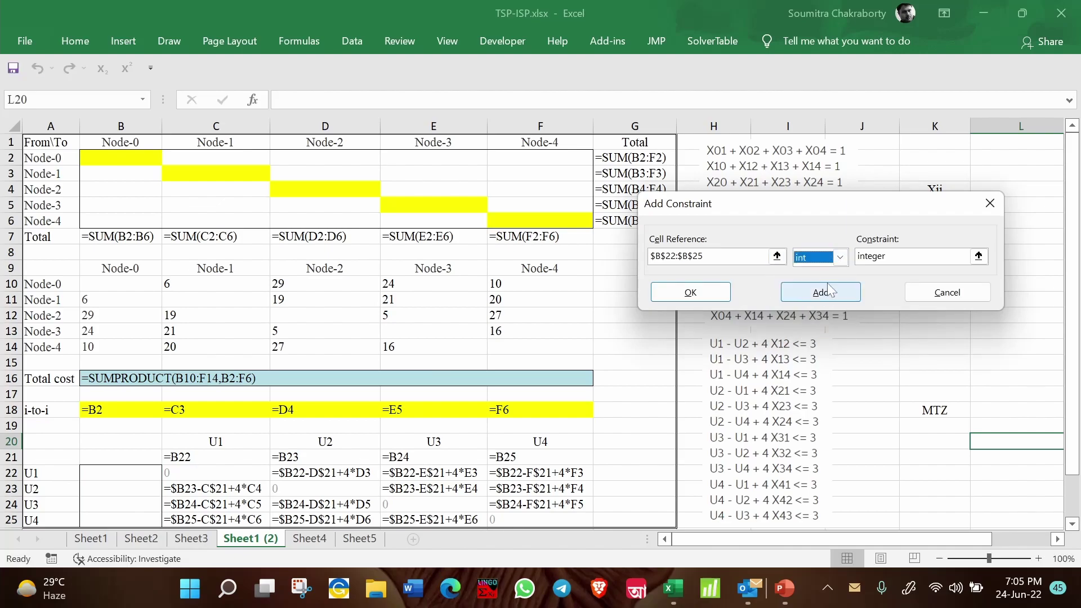
click(827, 291)
click(920, 296)
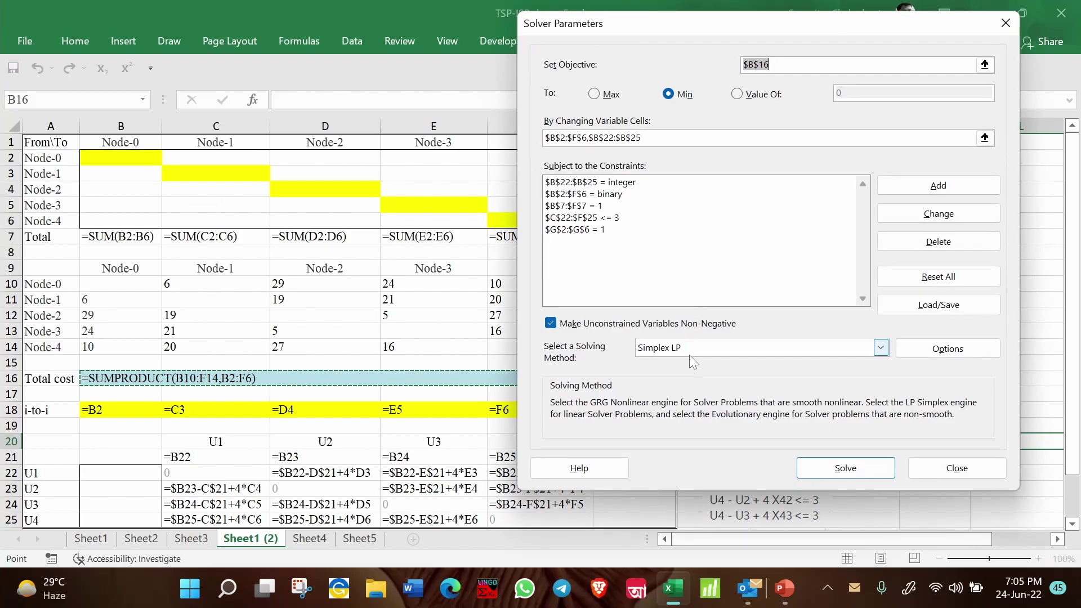
Solve the model with the Simplex LP method and keep the Solver solution
click(656, 352)
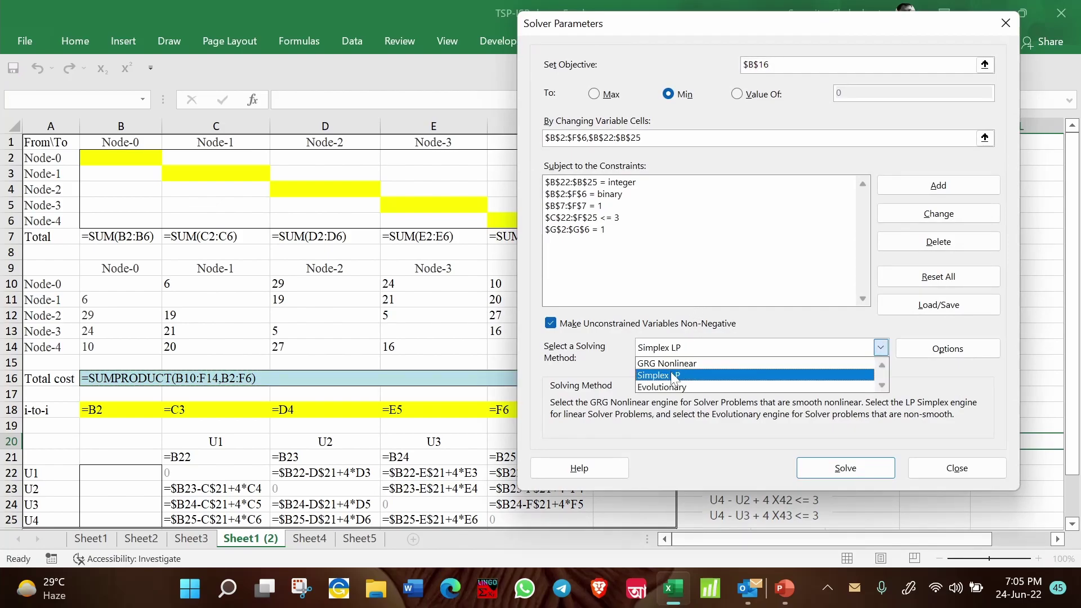
click(670, 375)
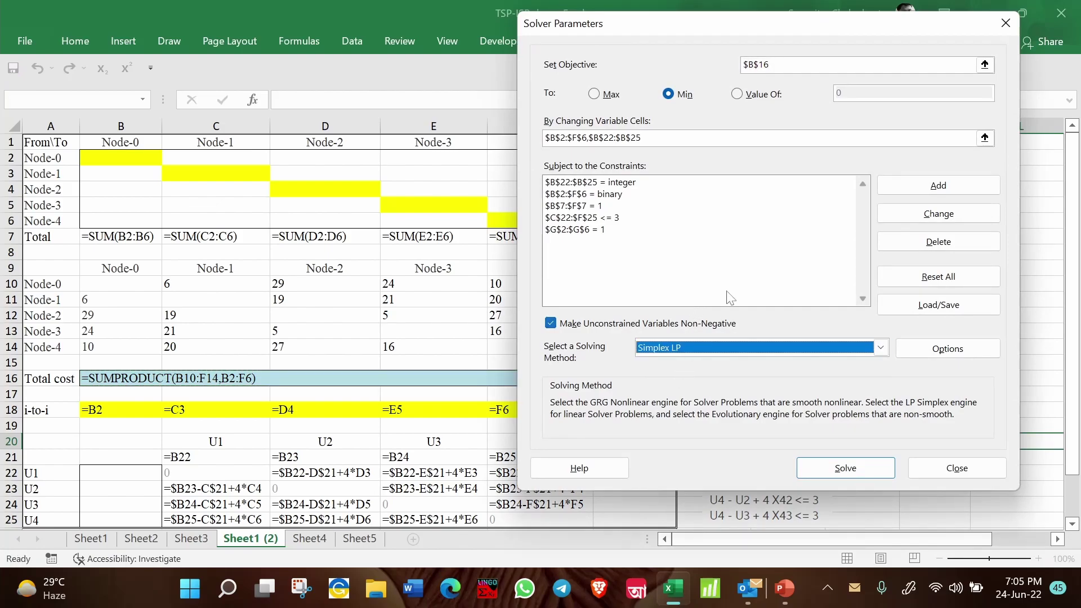
click(836, 468)
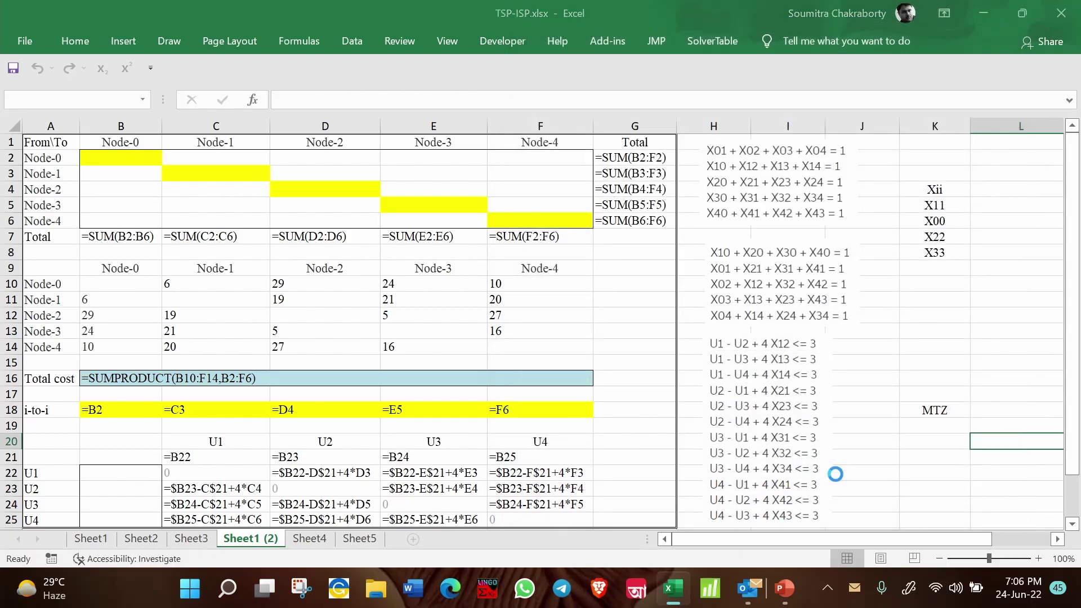
click(366, 328)
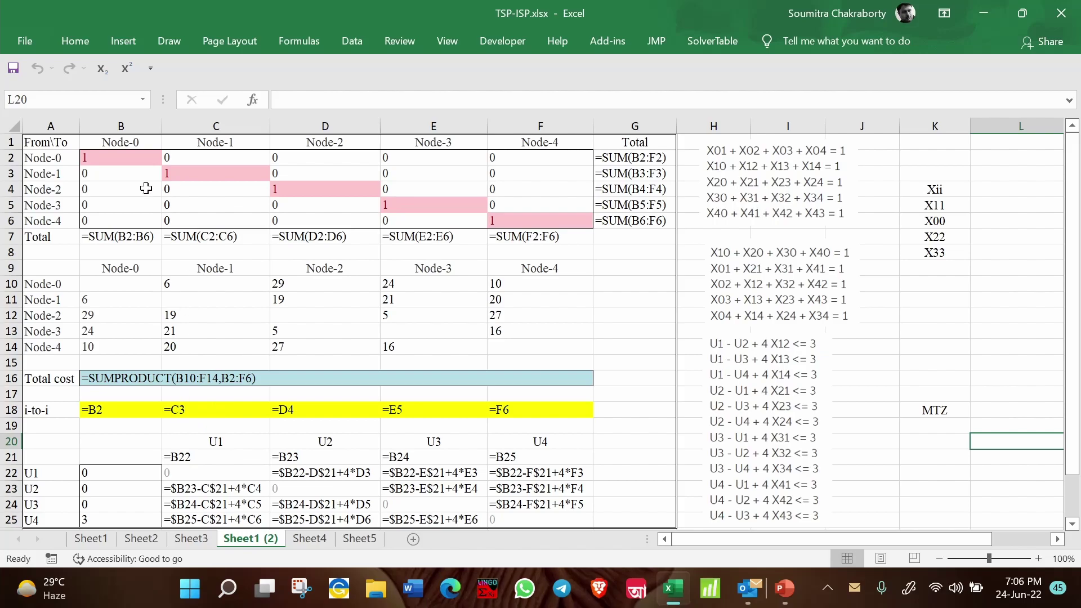
Go through the diagonal decision cells B2, C3, D4, E5 and F6 of the solution to check for trips from a node to itself
click(114, 159)
click(189, 168)
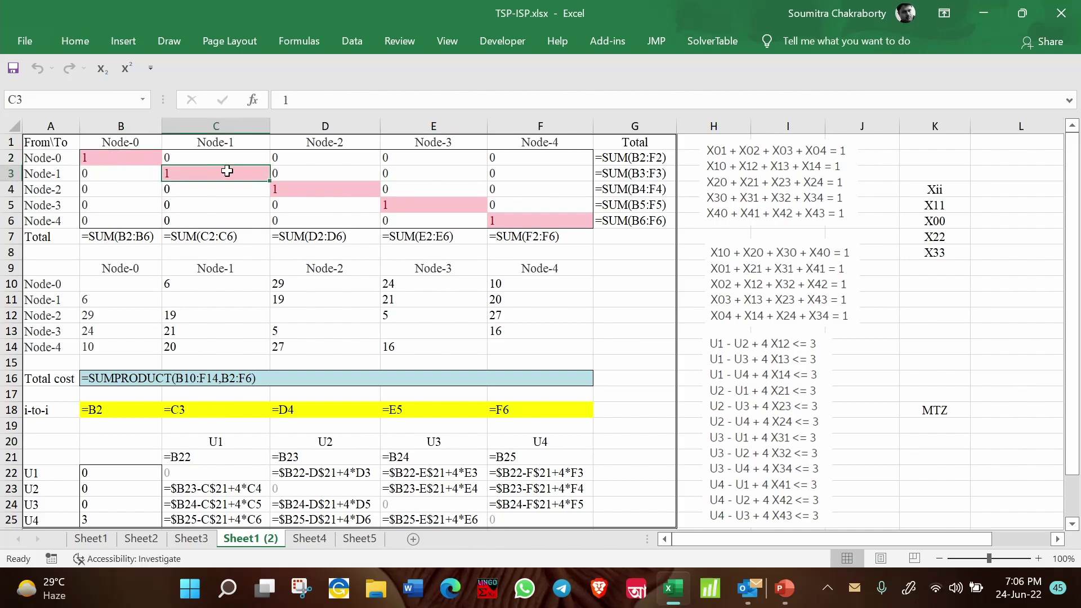
click(295, 185)
click(424, 205)
click(511, 221)
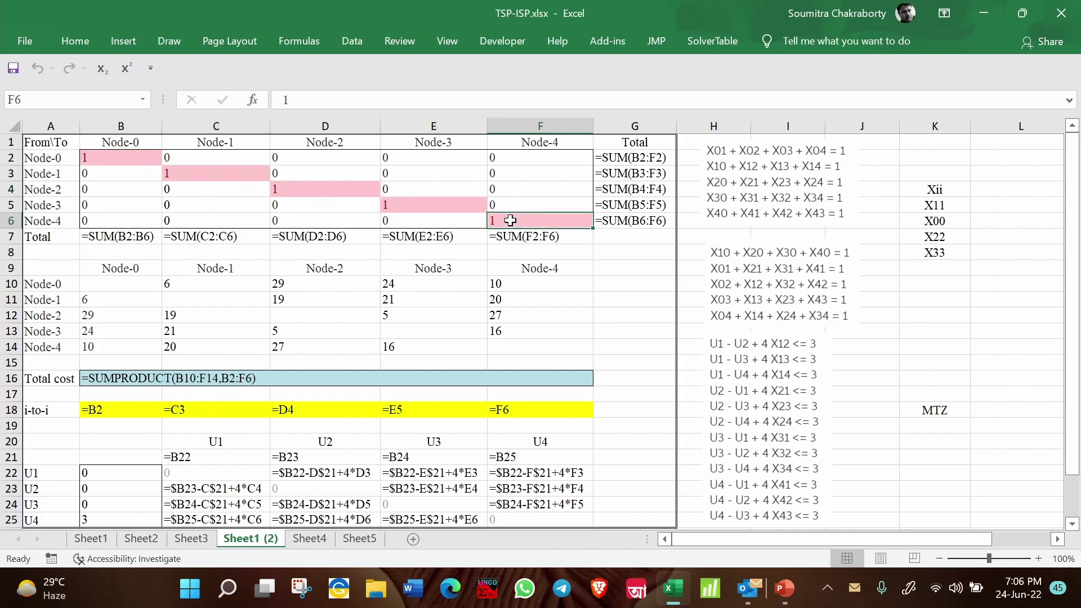
click(142, 165)
click(195, 177)
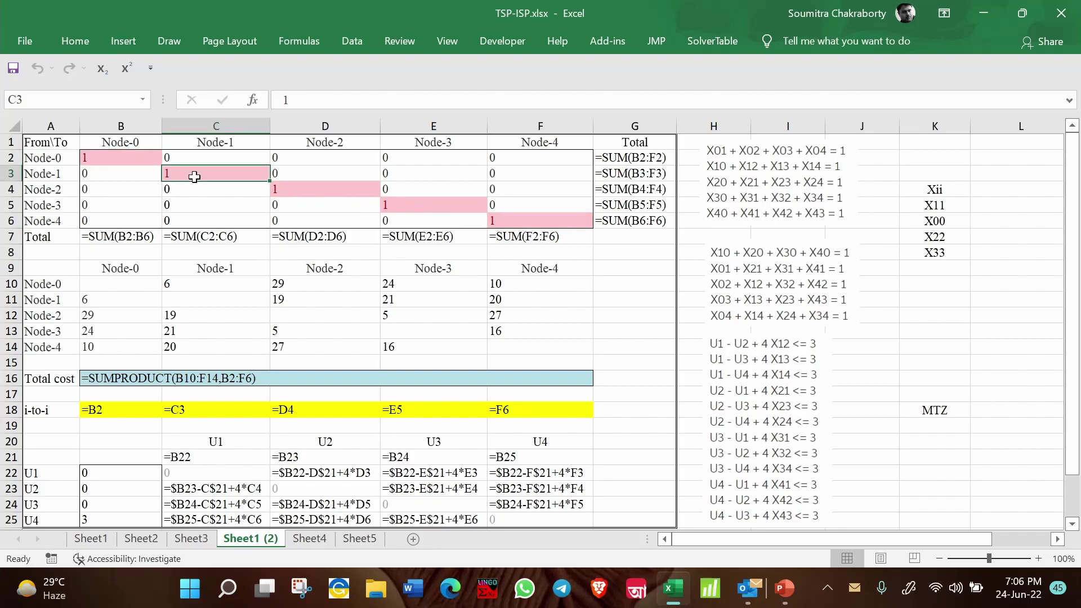
click(280, 186)
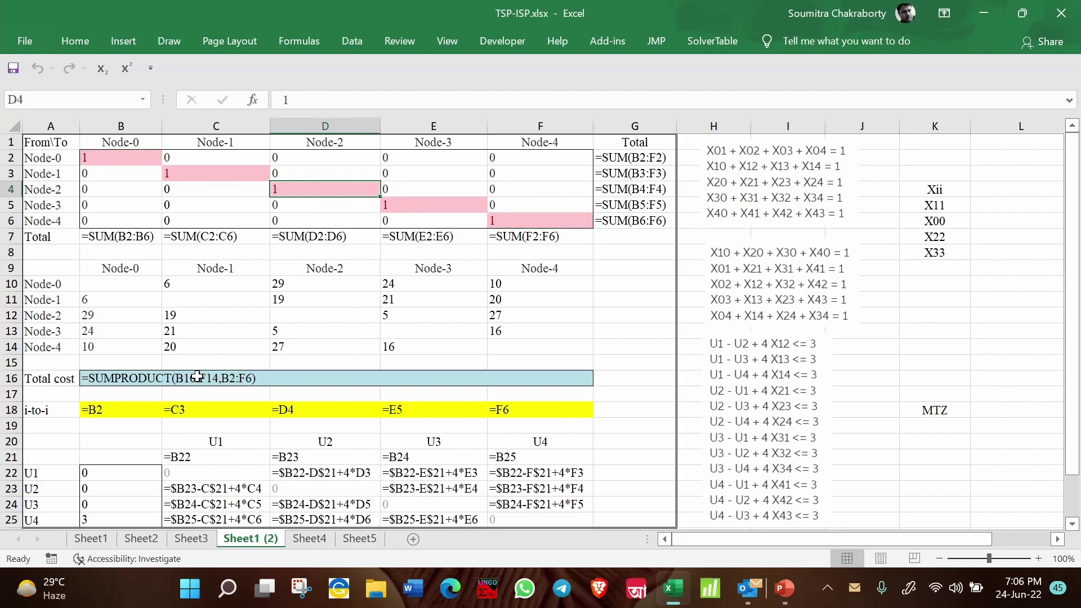
Switch the sheet from showing formulas to showing calculated values, and check the total cost in row 16
key(ctrl+grave)
click(145, 387)
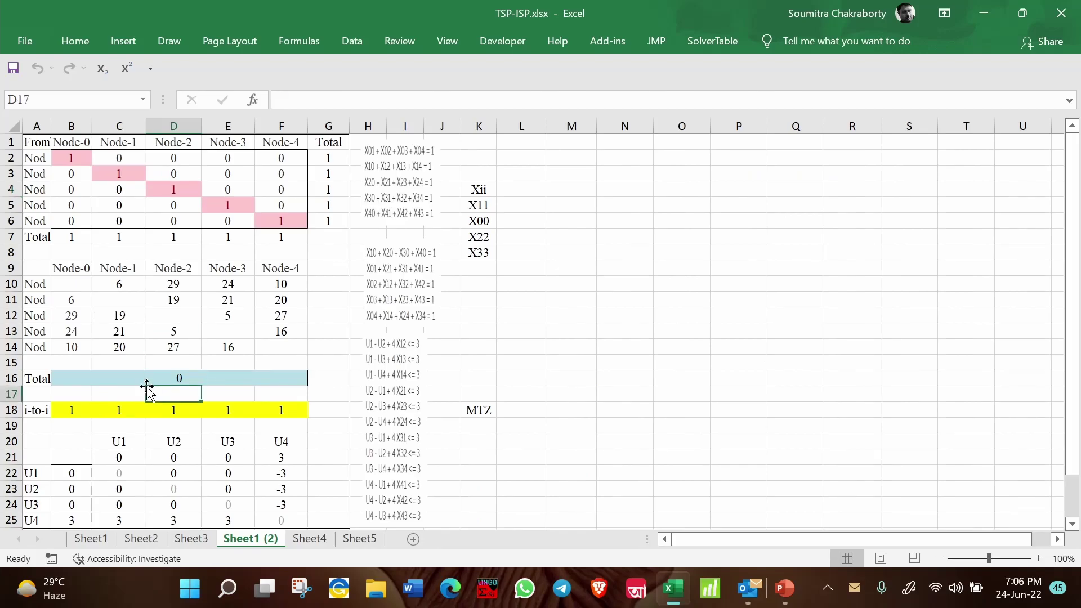
Switch the sheet from calculated values back to showing formulas, including the total cost formula in row 16
click(159, 382)
key(ctrl+grave)
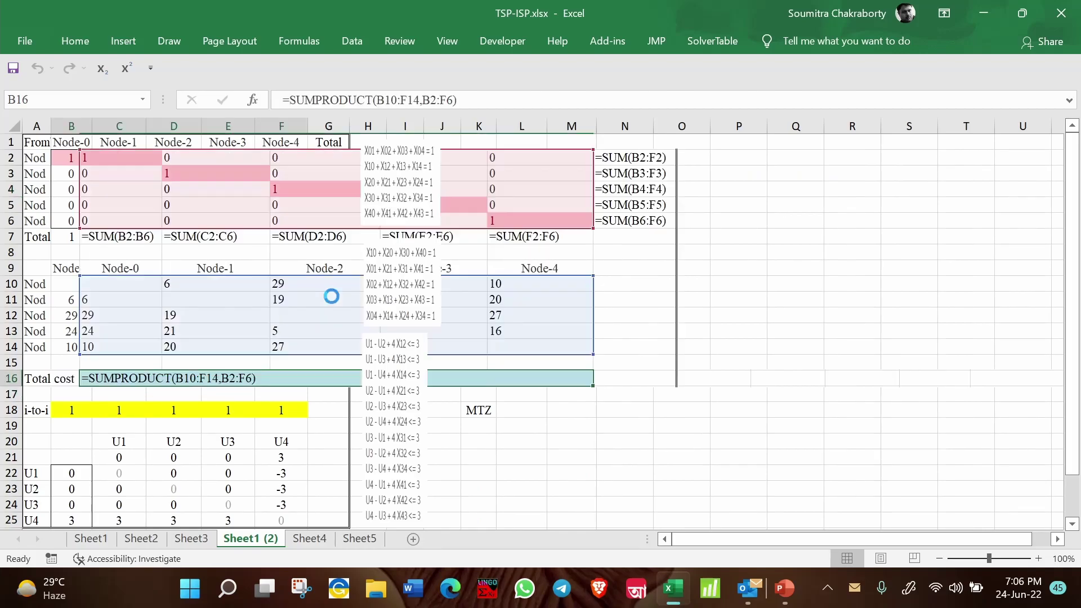
click(994, 491)
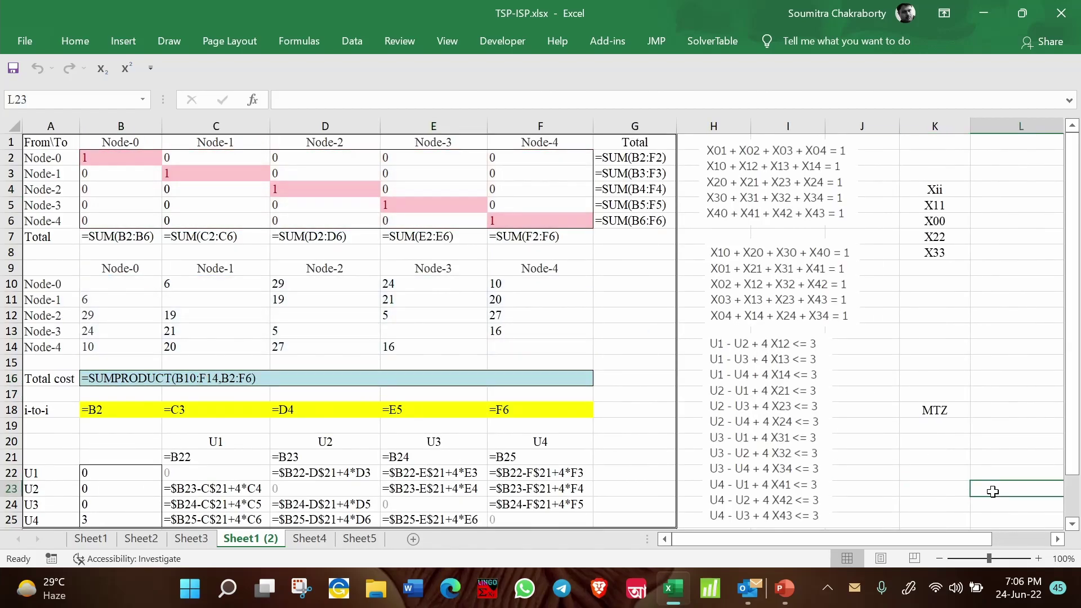
Add a Solver constraint setting the i-to-i cells B18:F18 equal to 0
click(353, 45)
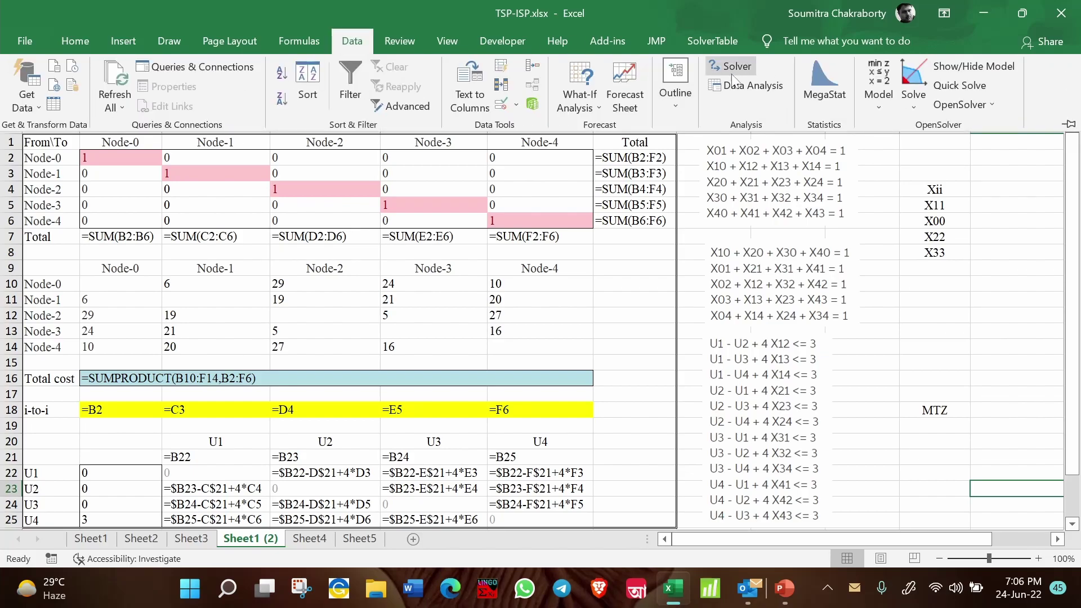
click(743, 67)
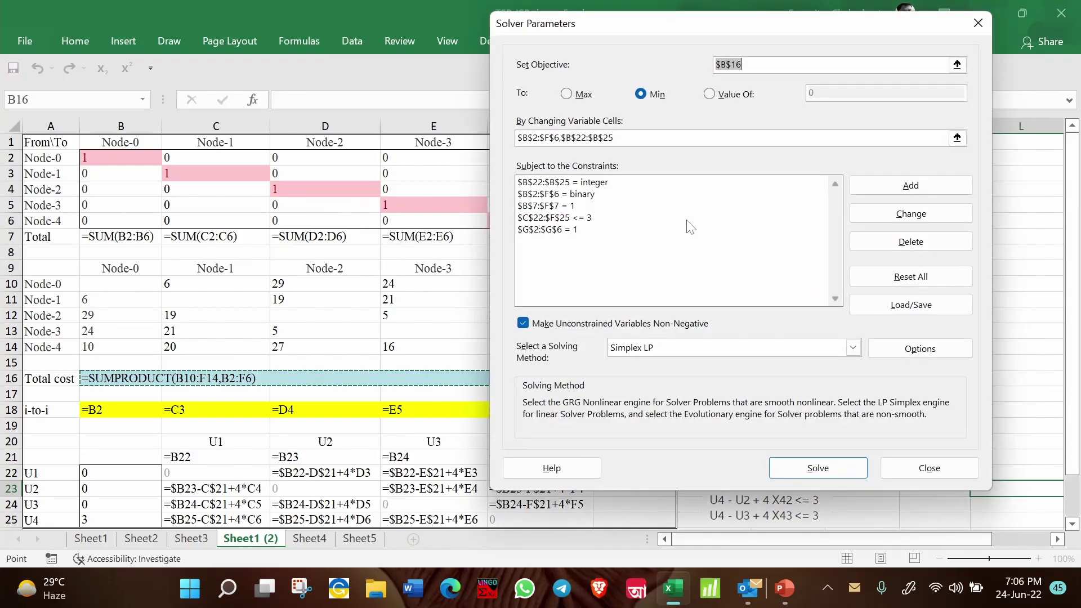
click(859, 186)
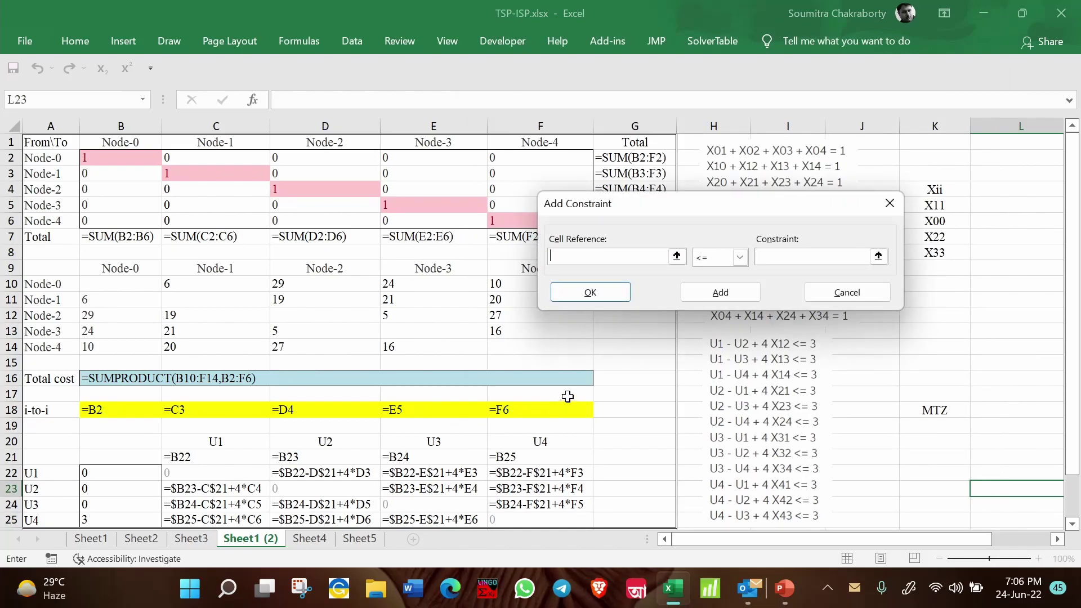
drag(131, 408, 507, 410)
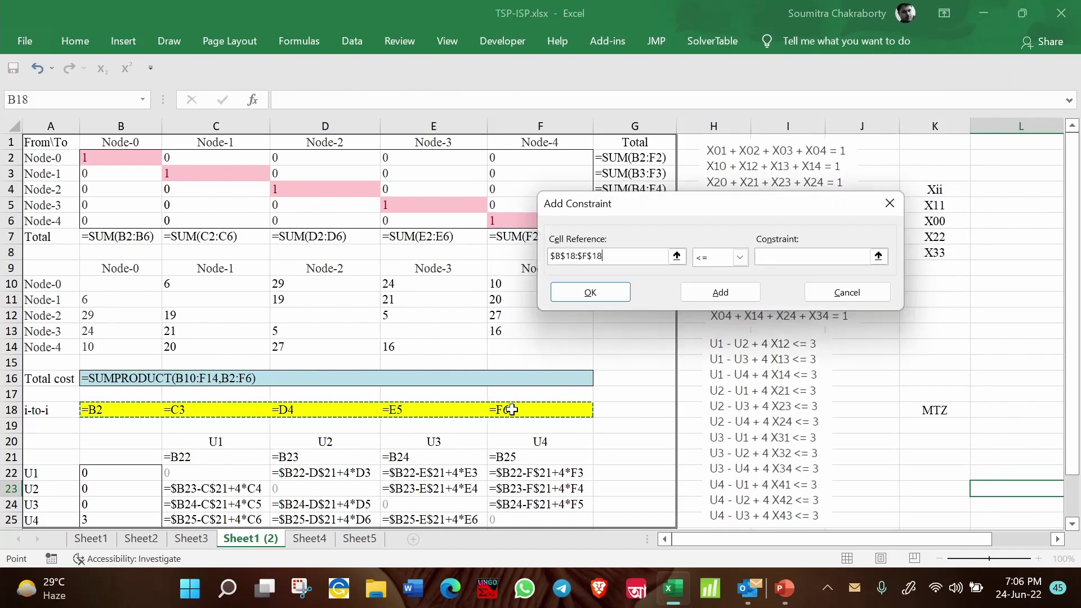
click(732, 257)
click(716, 287)
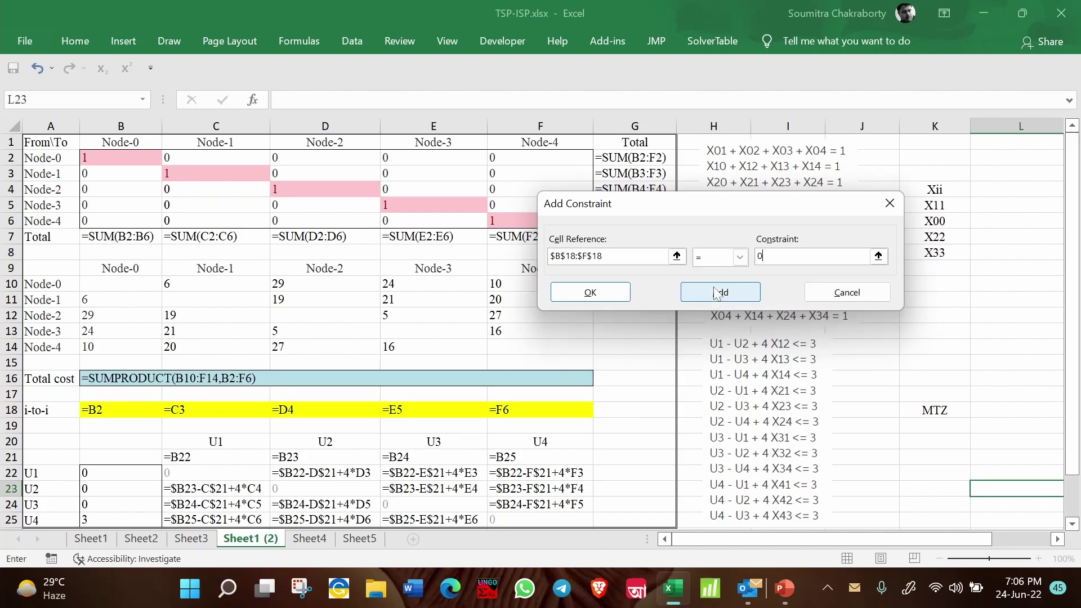
click(716, 292)
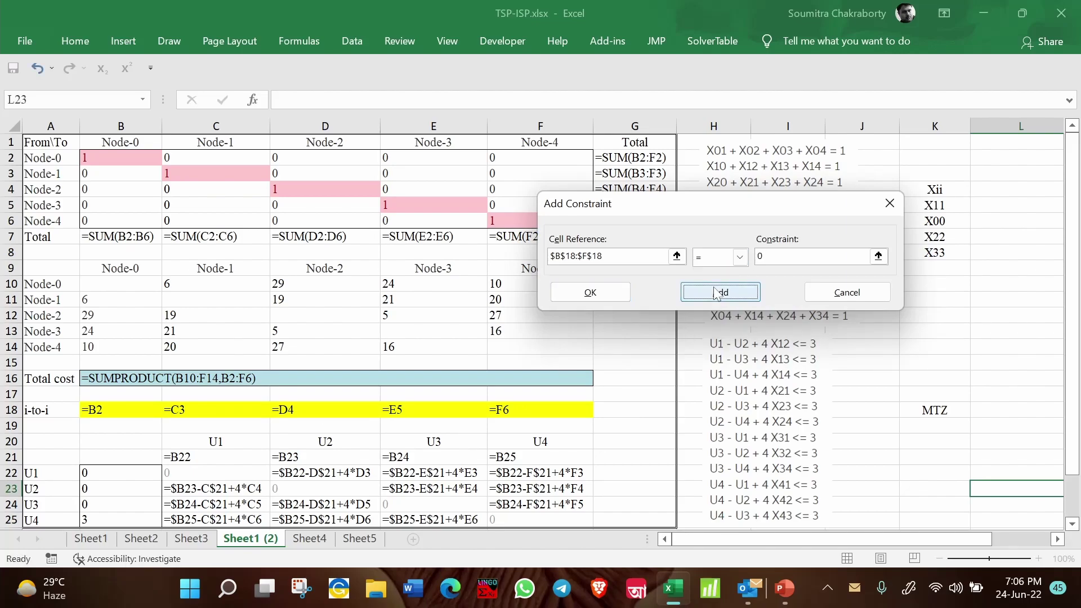
Return to the Solver parameters, solve the model with Simplex LP and keep the Solver solution
click(848, 293)
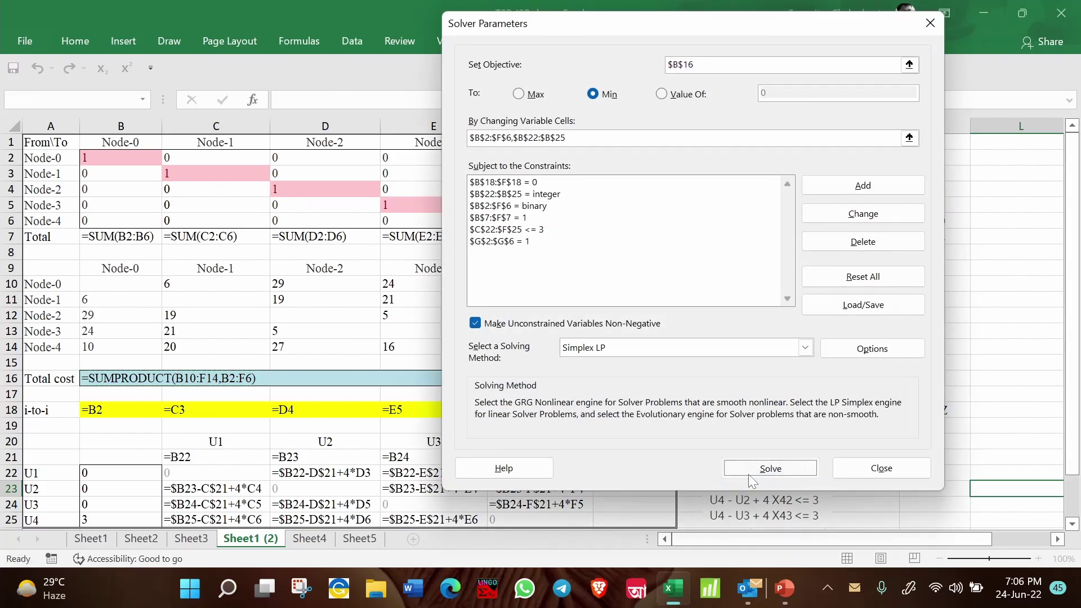
click(749, 474)
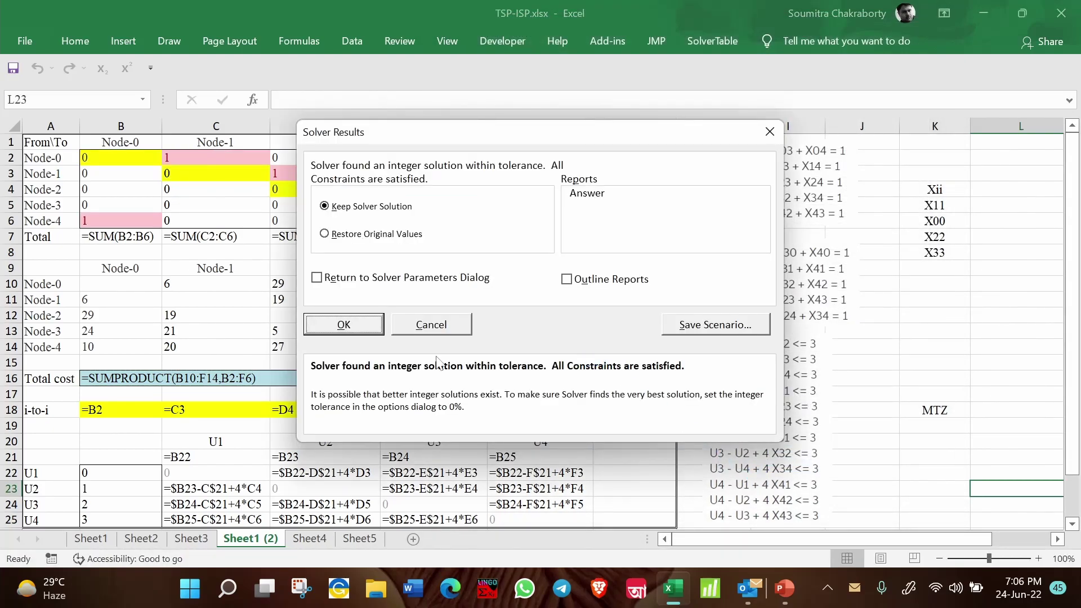
click(368, 329)
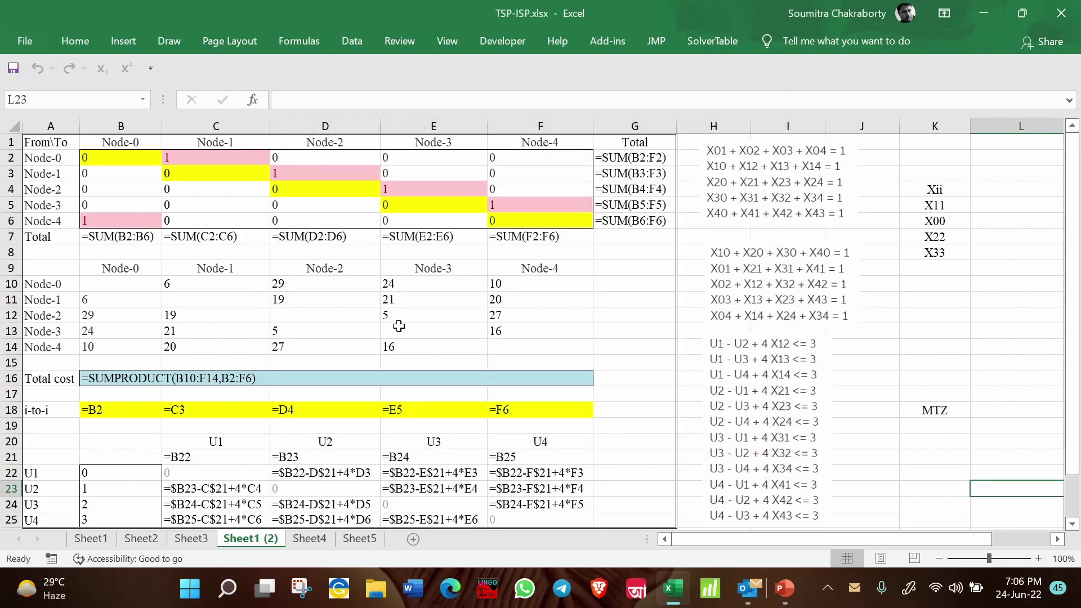
Show calculated values instead of formulas, autofit all columns to their contents and widen columns B to F equally
click(896, 326)
key(ctrl+grave)
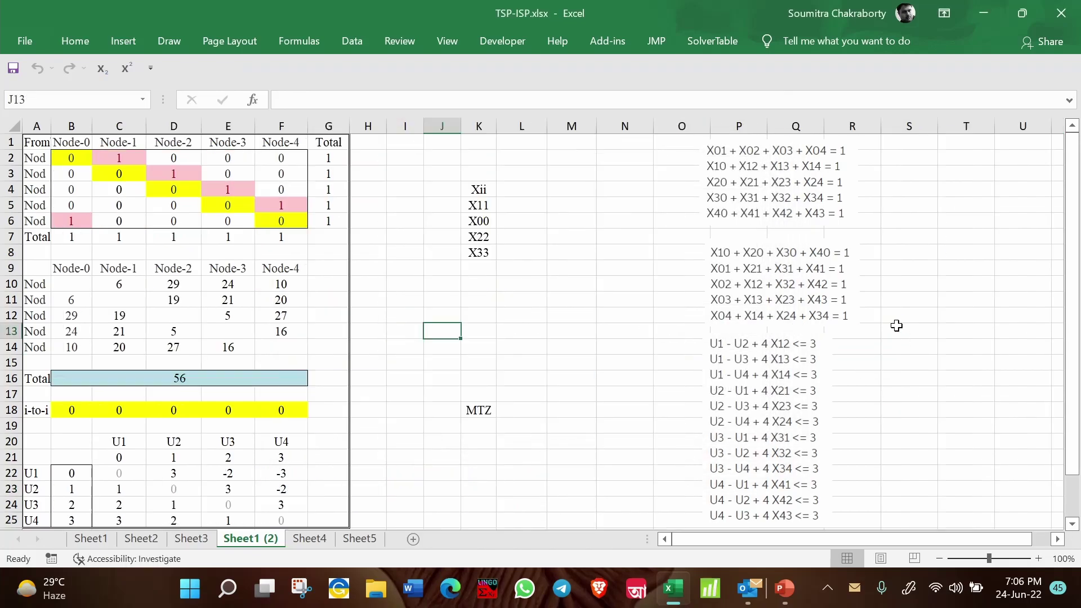
click(13, 131)
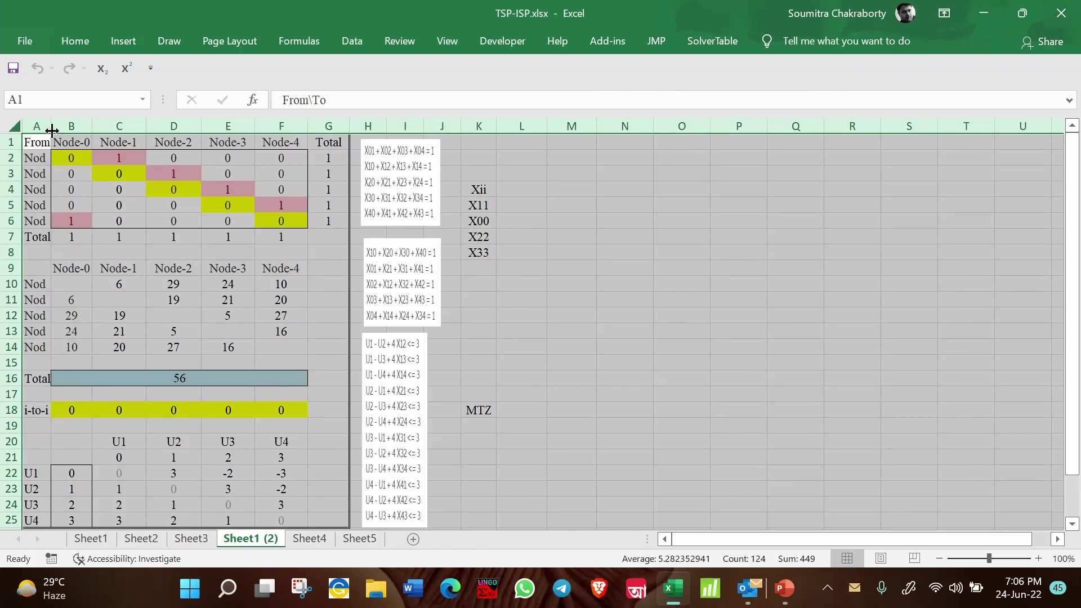
double_click(51, 126)
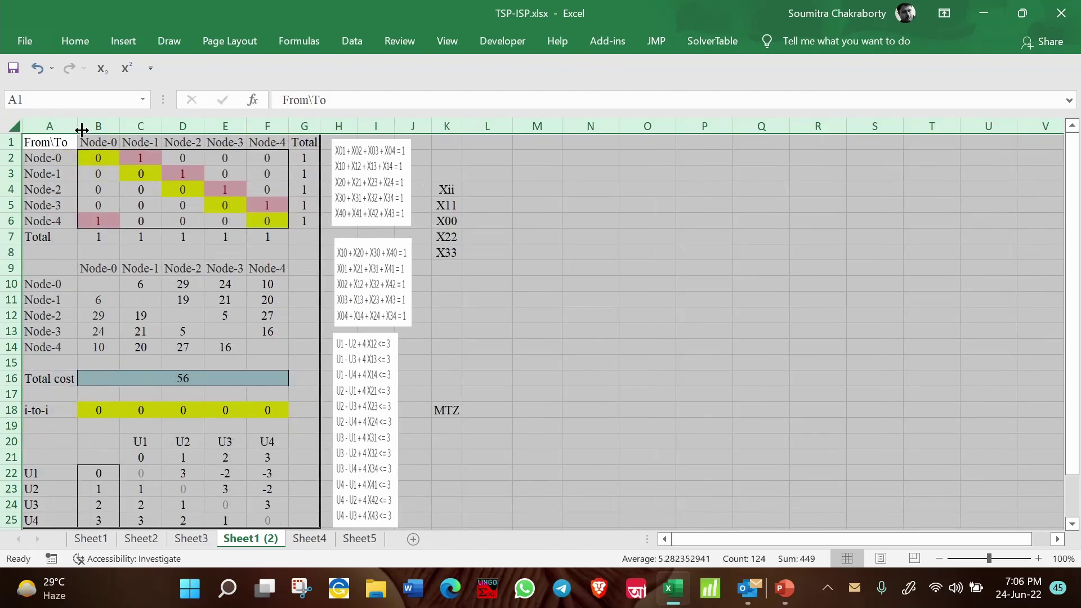
click(99, 128)
drag(100, 129, 276, 120)
Trace the Node-0 row to its selected trip in C2 and hand-draw an arrow from 0 to 1 in the blank area around column O
click(200, 156)
click(238, 169)
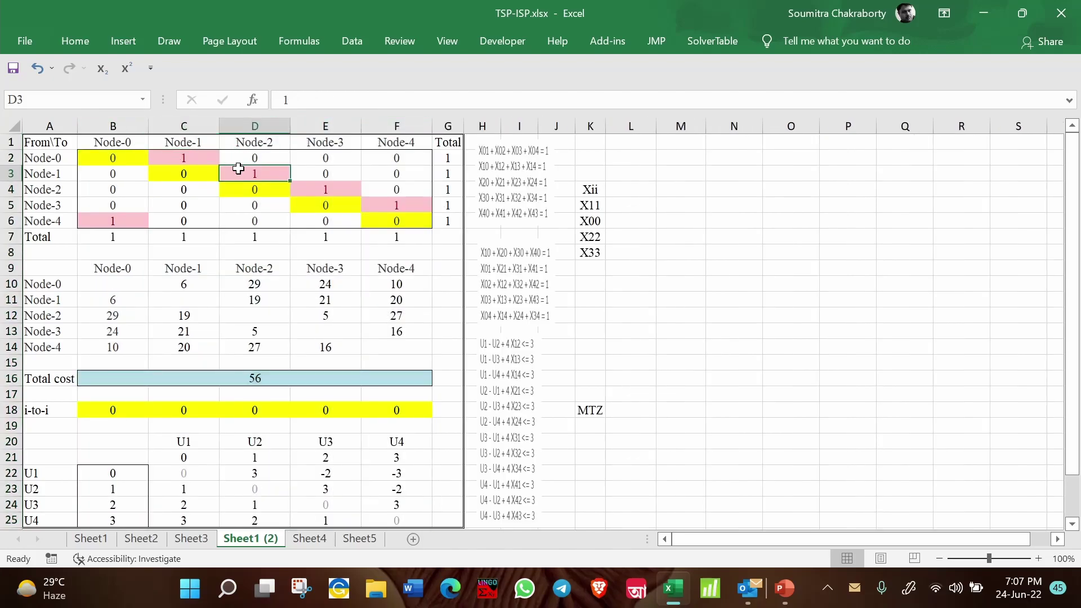
click(61, 157)
click(184, 158)
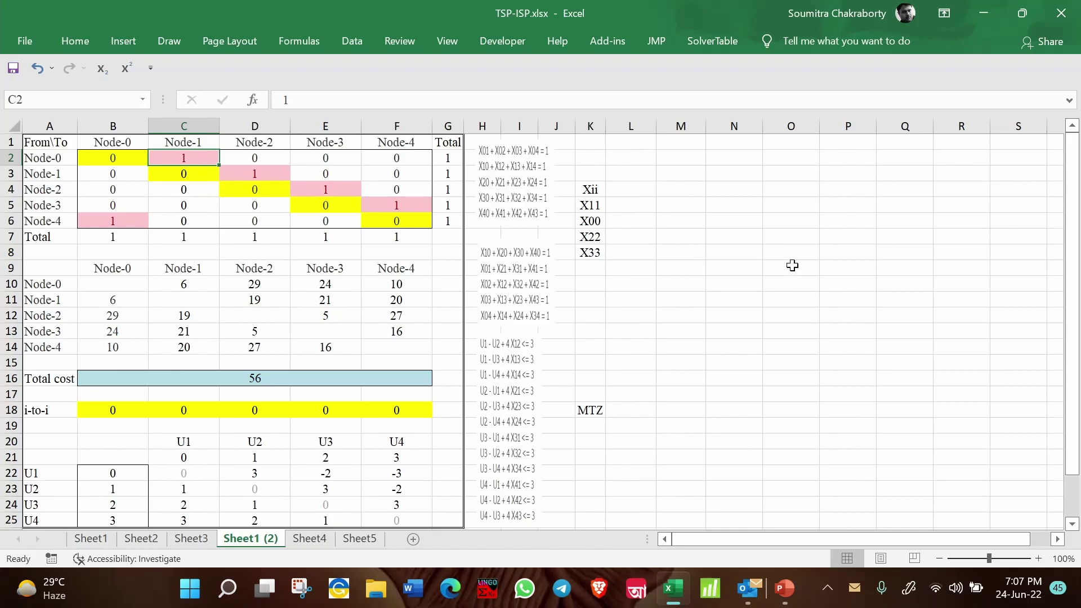
mouse_move(798, 336)
mouse_down()
mouse_move(800, 349)
mouse_move(851, 324)
mouse_move(842, 335)
mouse_up()
Follow the selected trips in D3 and E4 and extend the hand-drawn route with arrows from 1 to 2 and 2 to 3
click(276, 176)
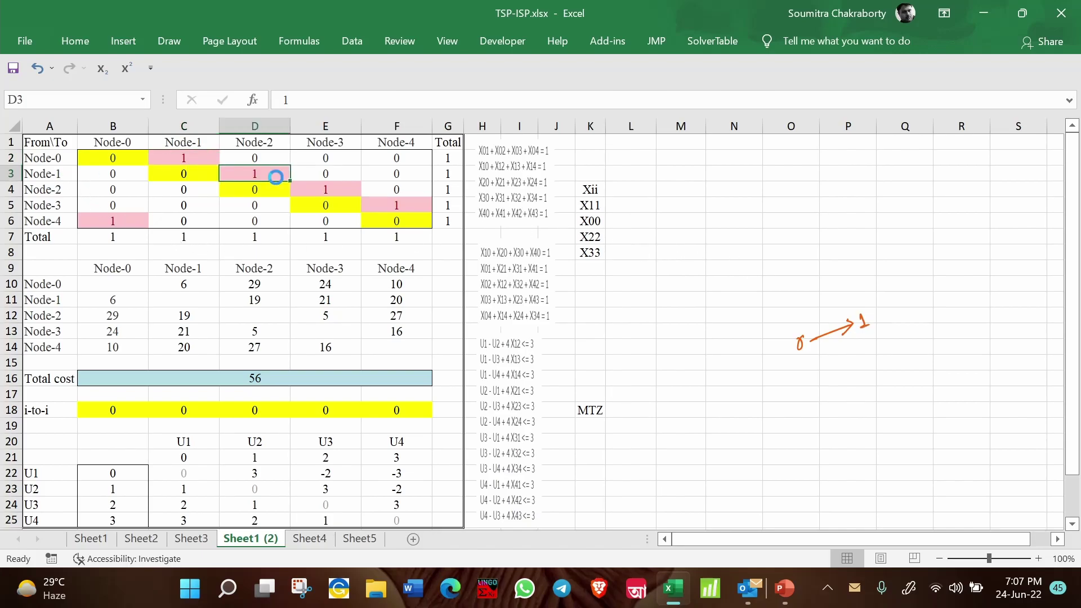
mouse_move(880, 319)
mouse_down()
mouse_move(904, 313)
mouse_move(913, 357)
mouse_up()
click(902, 336)
click(337, 183)
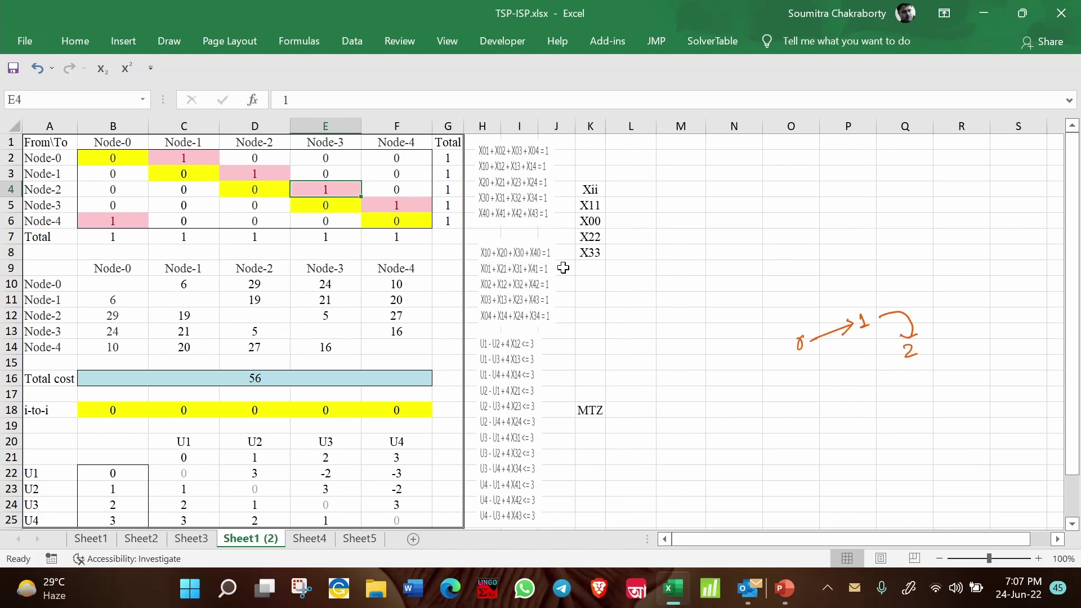
drag(899, 367, 852, 404)
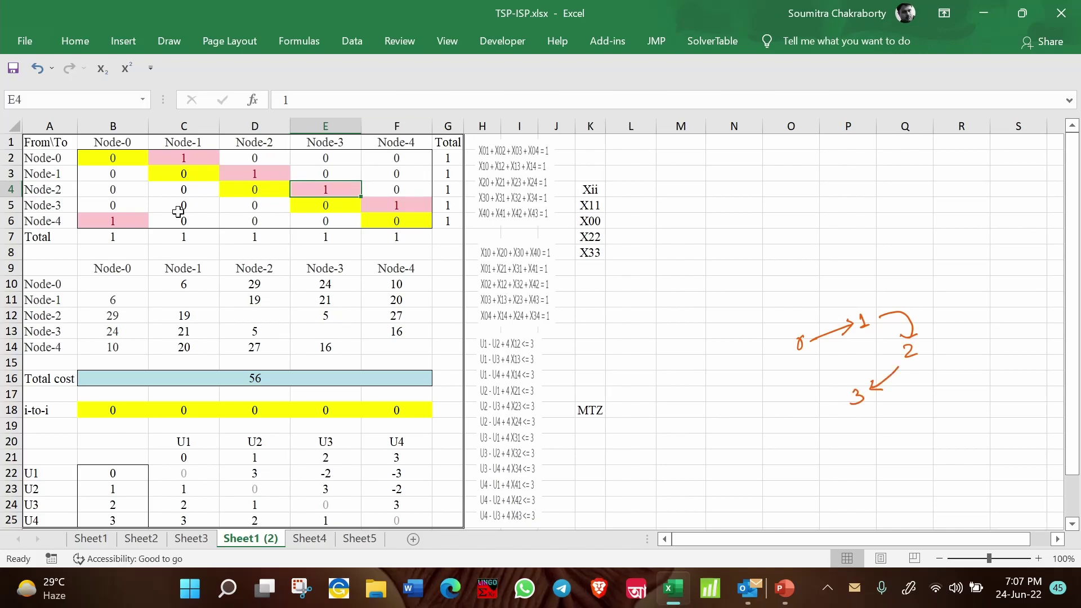
Follow the selected trips in F5 and B6 and close the hand-drawn route with arrows from 3 to 4 and 4 back to 0
click(35, 205)
click(405, 203)
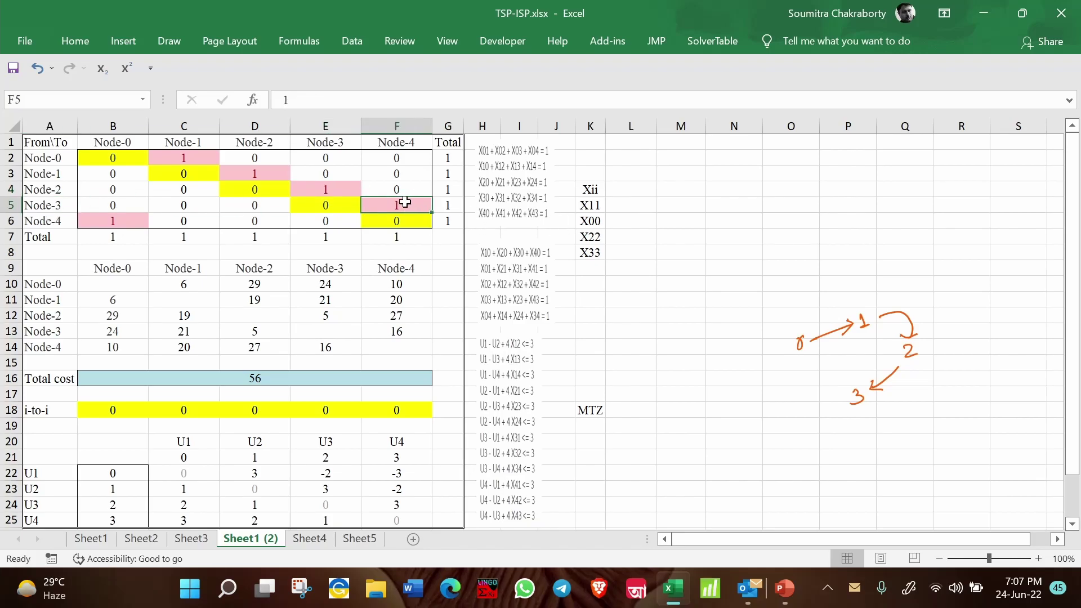
mouse_move(788, 420)
mouse_down()
mouse_move(825, 404)
mouse_move(781, 436)
mouse_up()
click(73, 220)
click(96, 220)
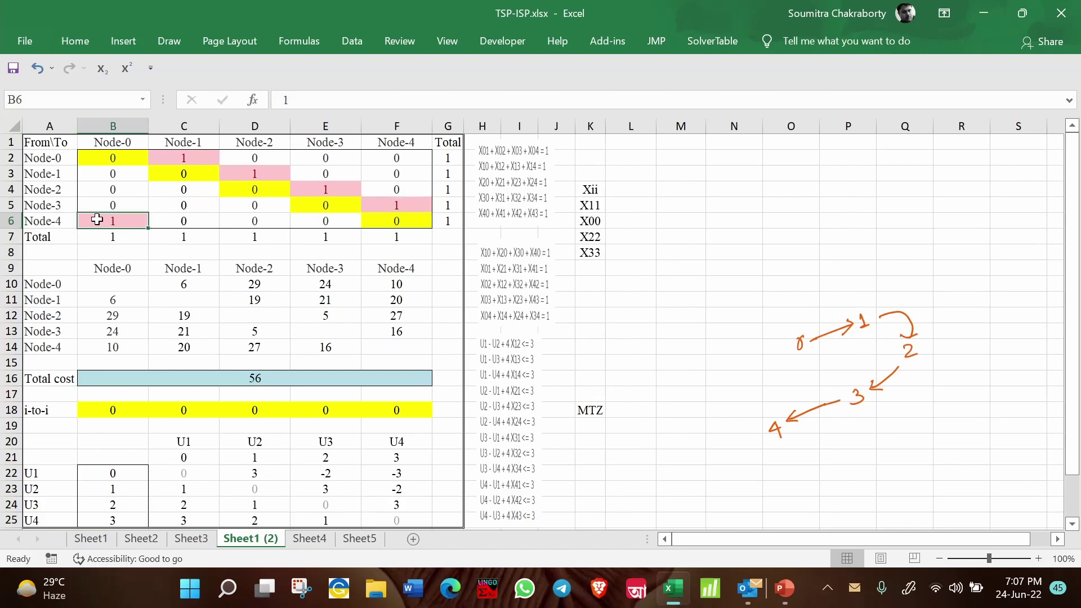
mouse_move(770, 411)
mouse_down()
mouse_move(796, 361)
mouse_move(796, 379)
mouse_up()
Review the hand-drawn tour as one closed loop and check the total cost in row 16
click(849, 333)
click(900, 224)
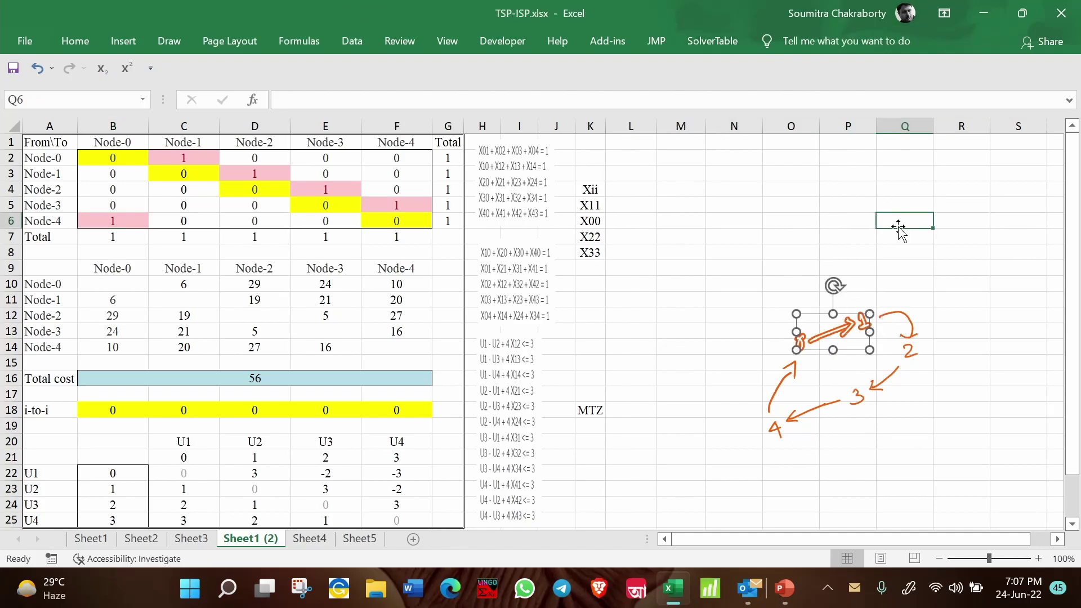
mouse_move(743, 296)
mouse_down()
mouse_move(924, 415)
mouse_move(932, 439)
mouse_move(953, 447)
mouse_up()
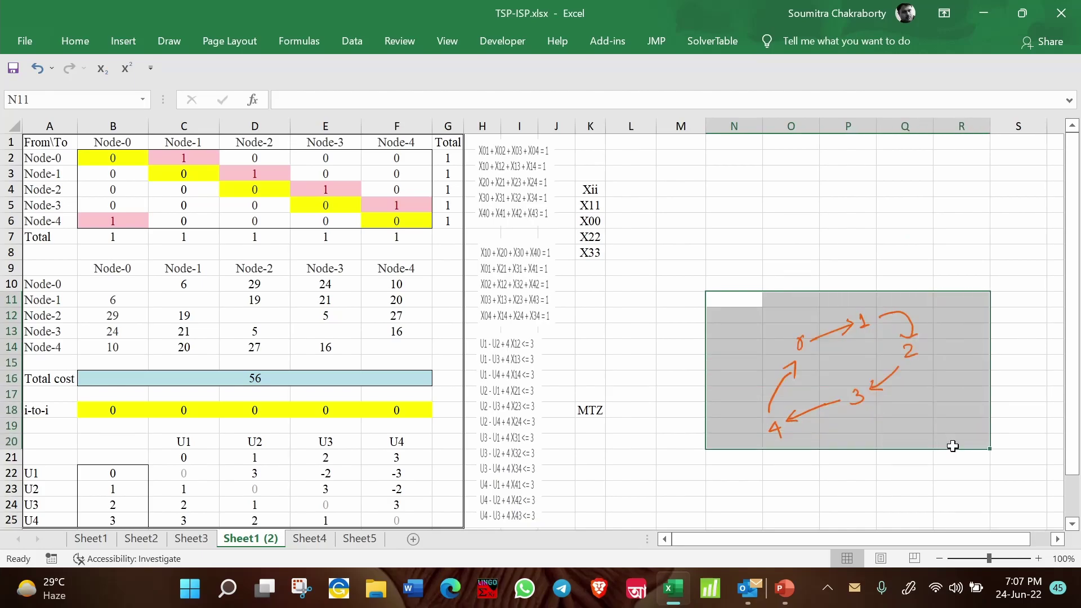
click(789, 238)
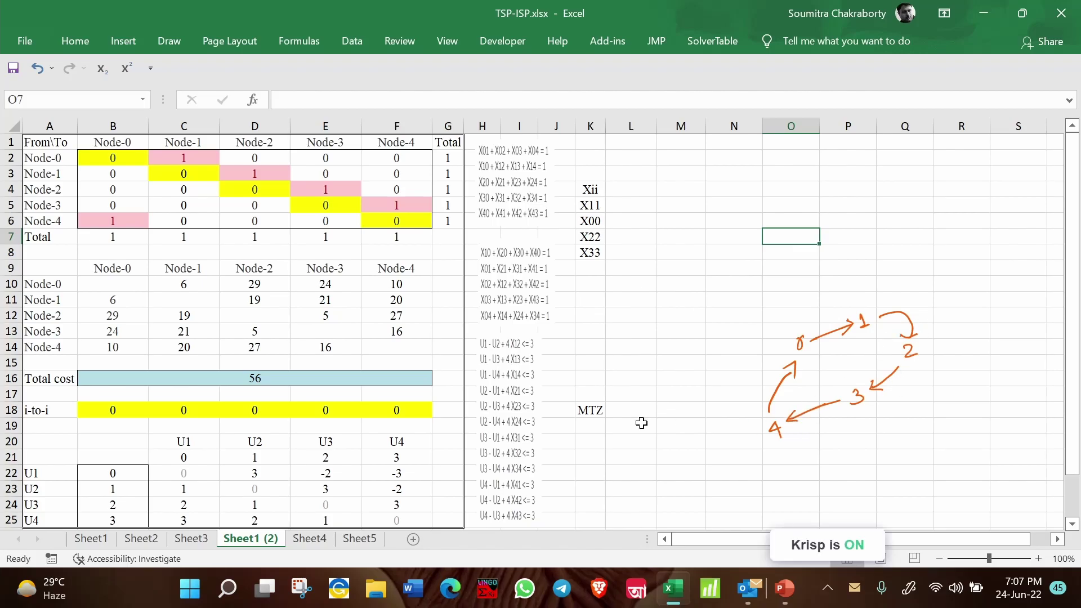
click(278, 381)
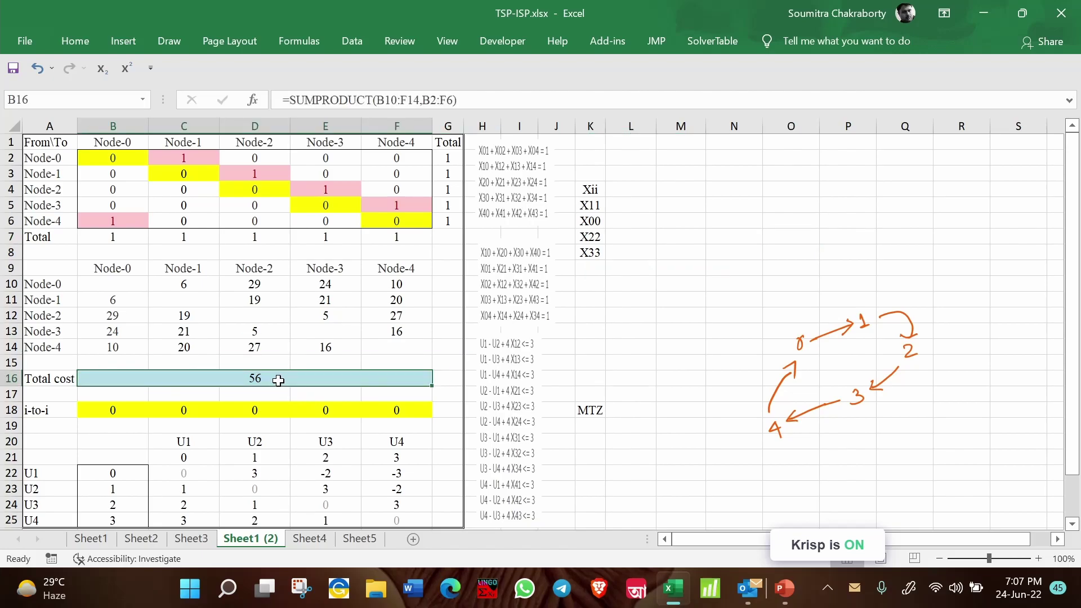